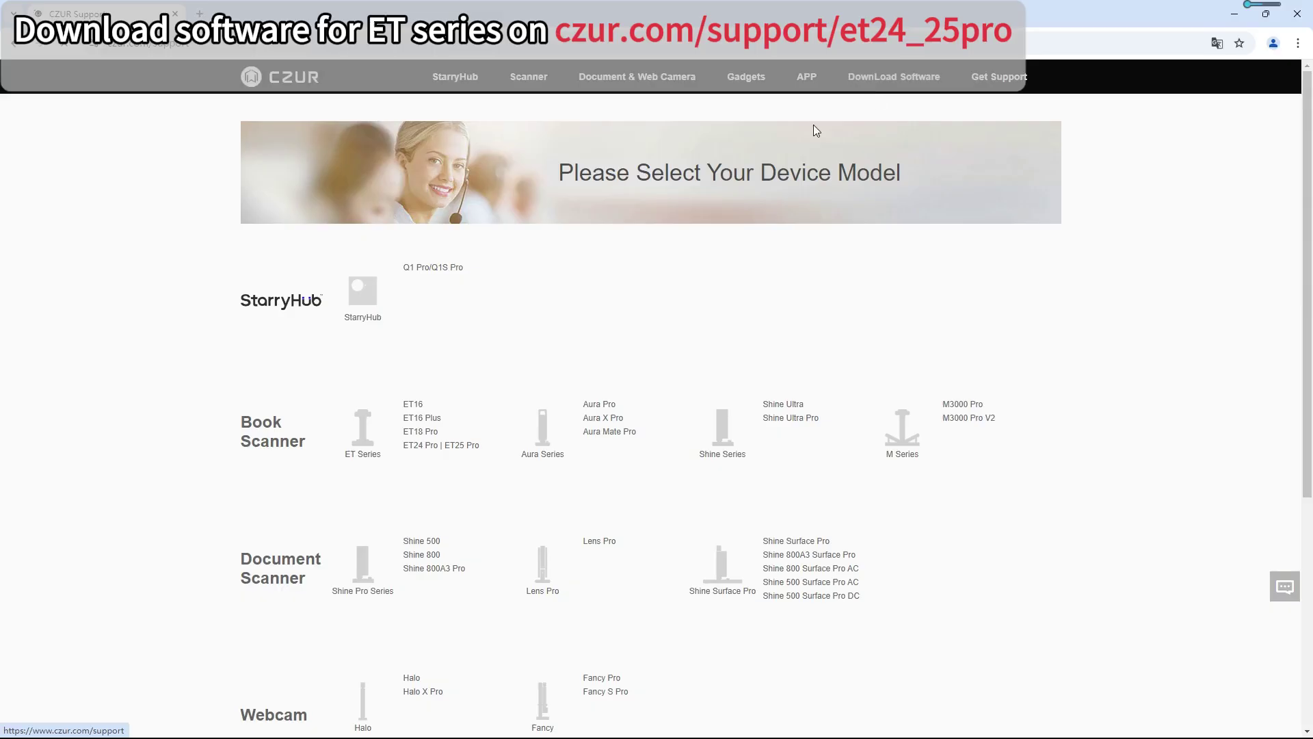
Open the 'ET24 Pro | ET25 Pro' download page under Book Scanner.
left_click(426, 446)
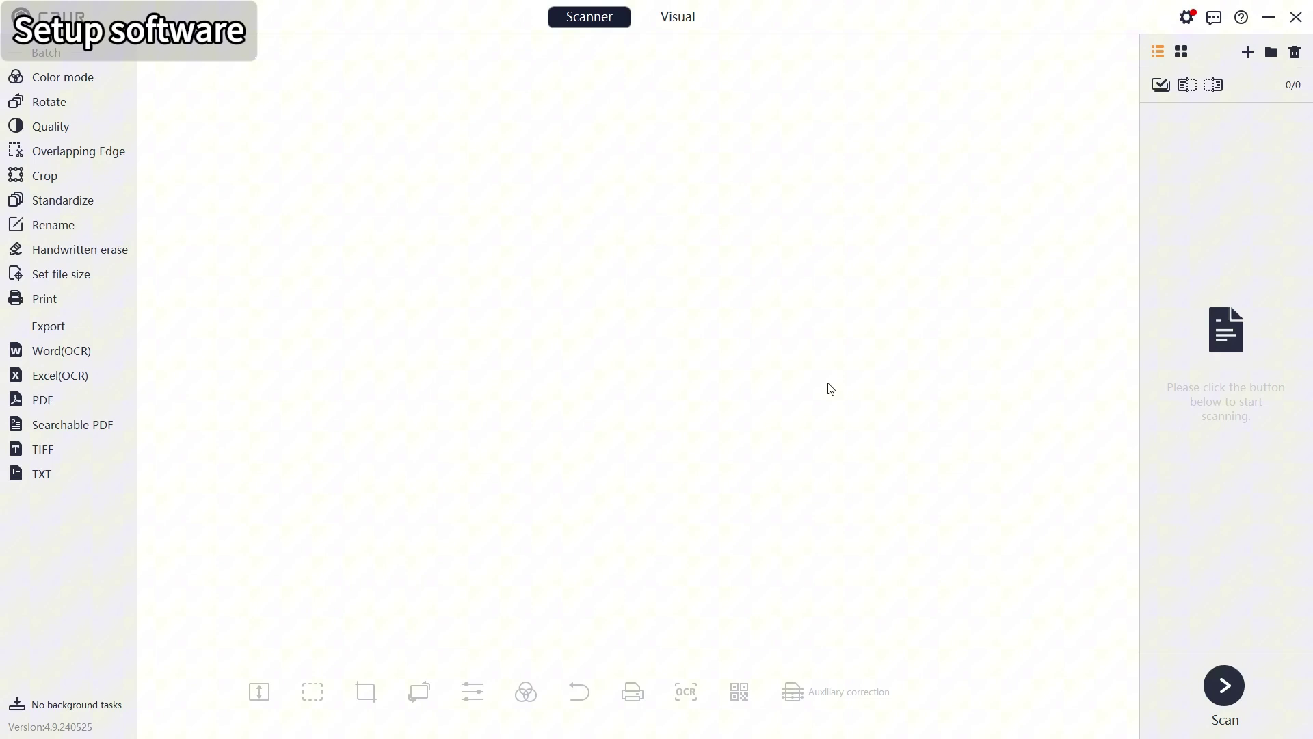
Start the live scan view and choose Facing Pages processing, reviewing its settings.
left_click(1225, 688)
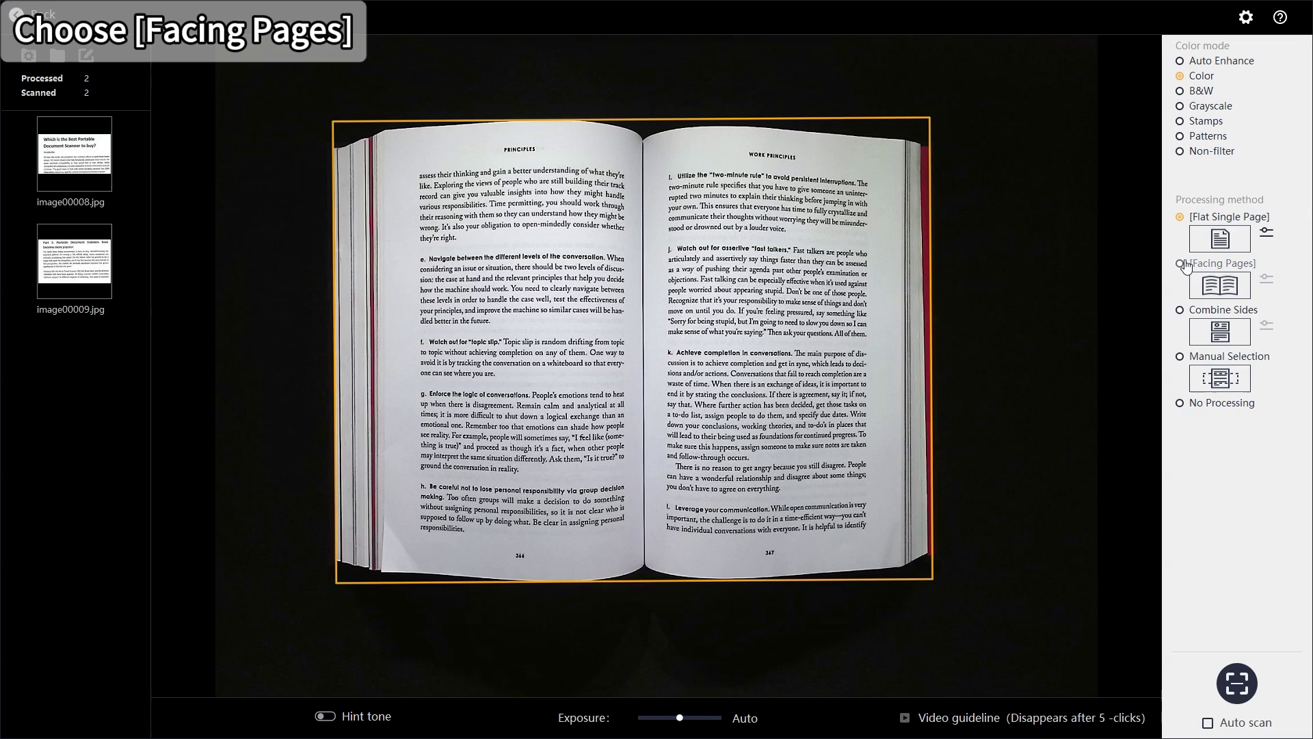
left_click(1182, 264)
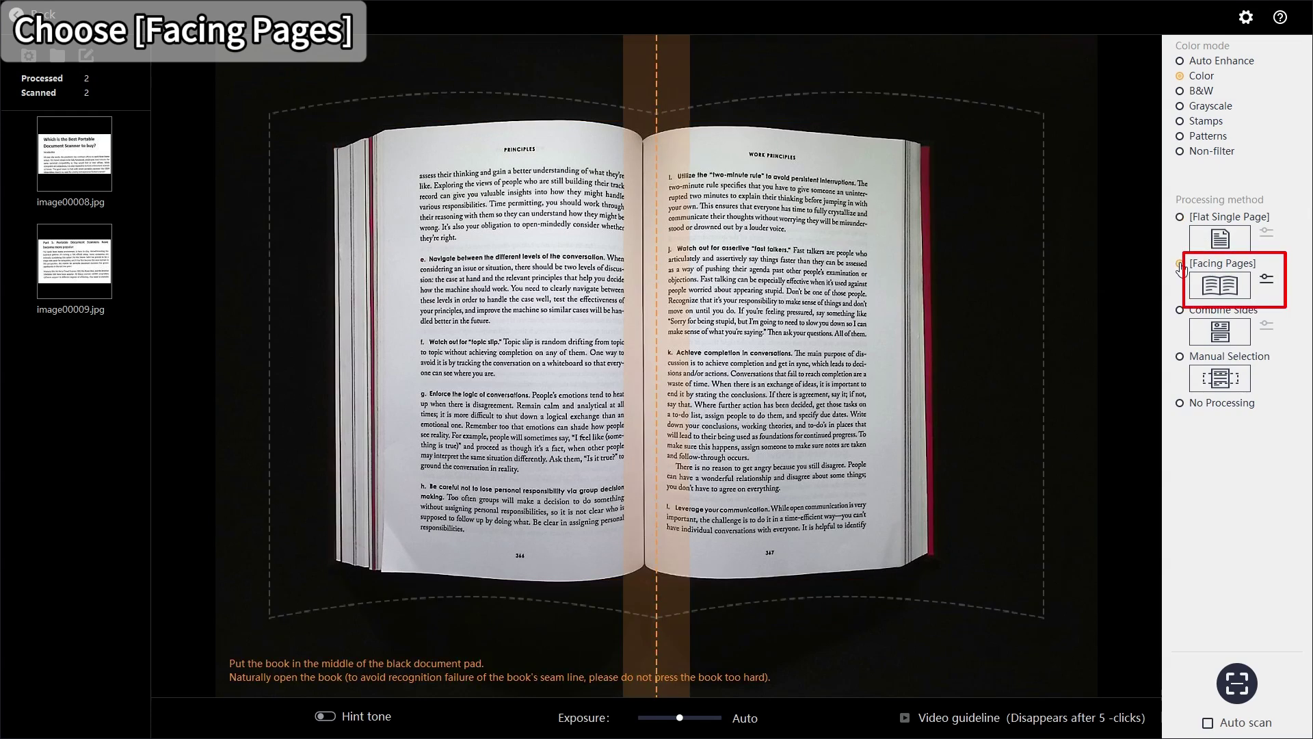
left_click(1267, 277)
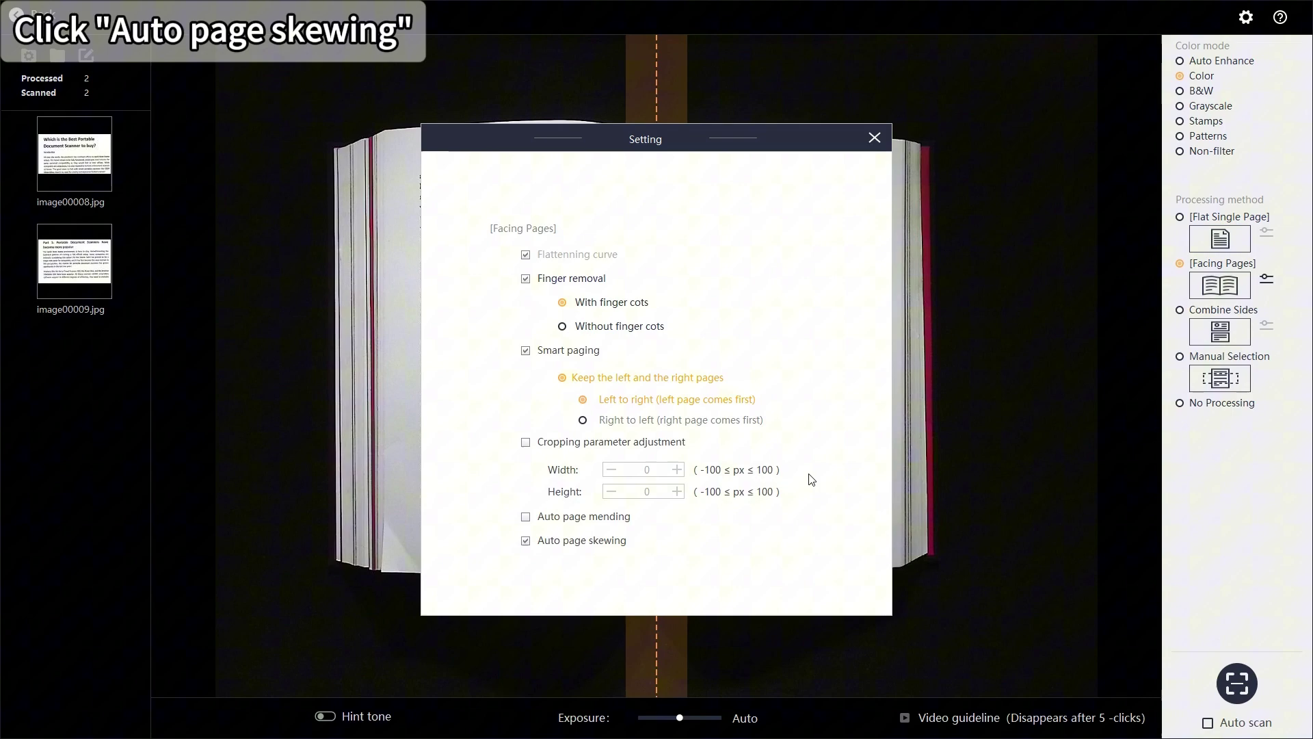
left_click(874, 138)
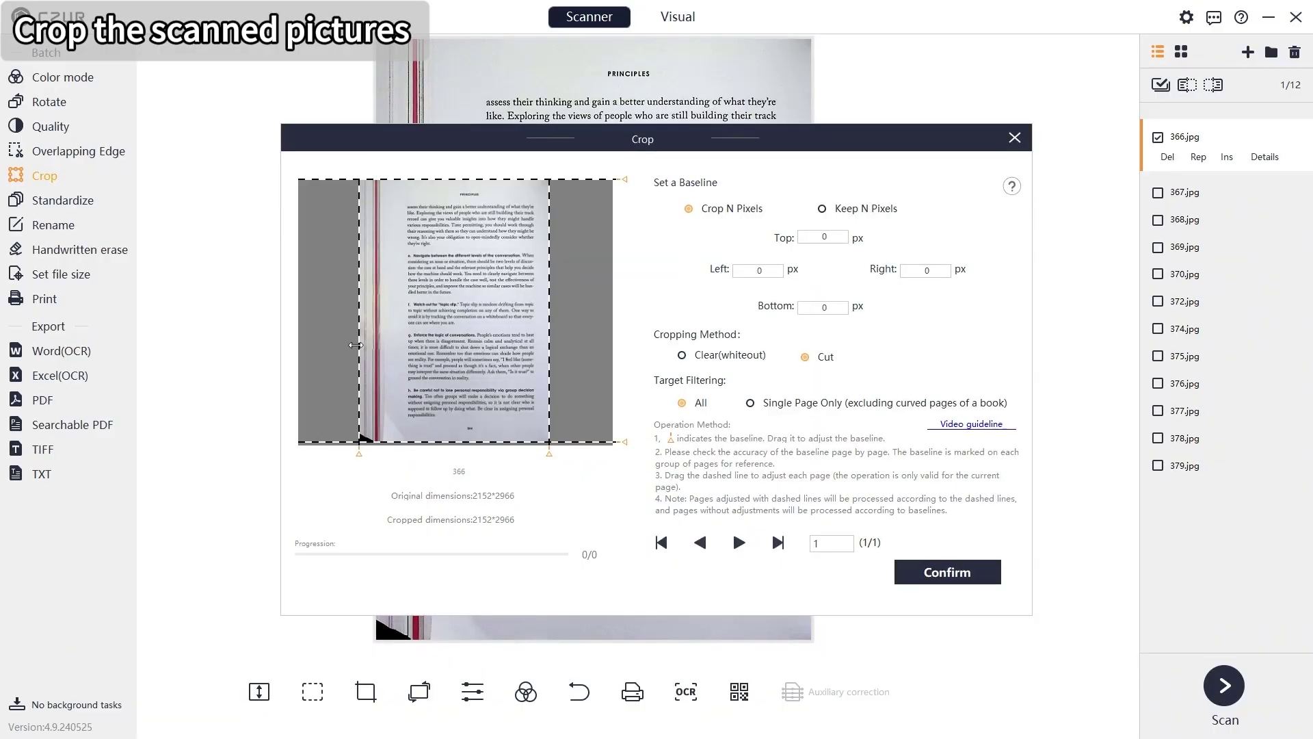
Crop the left book edge off page 366, then apply a crop to page 367.
left_click_drag(355, 345, 387, 348)
left_click(925, 581)
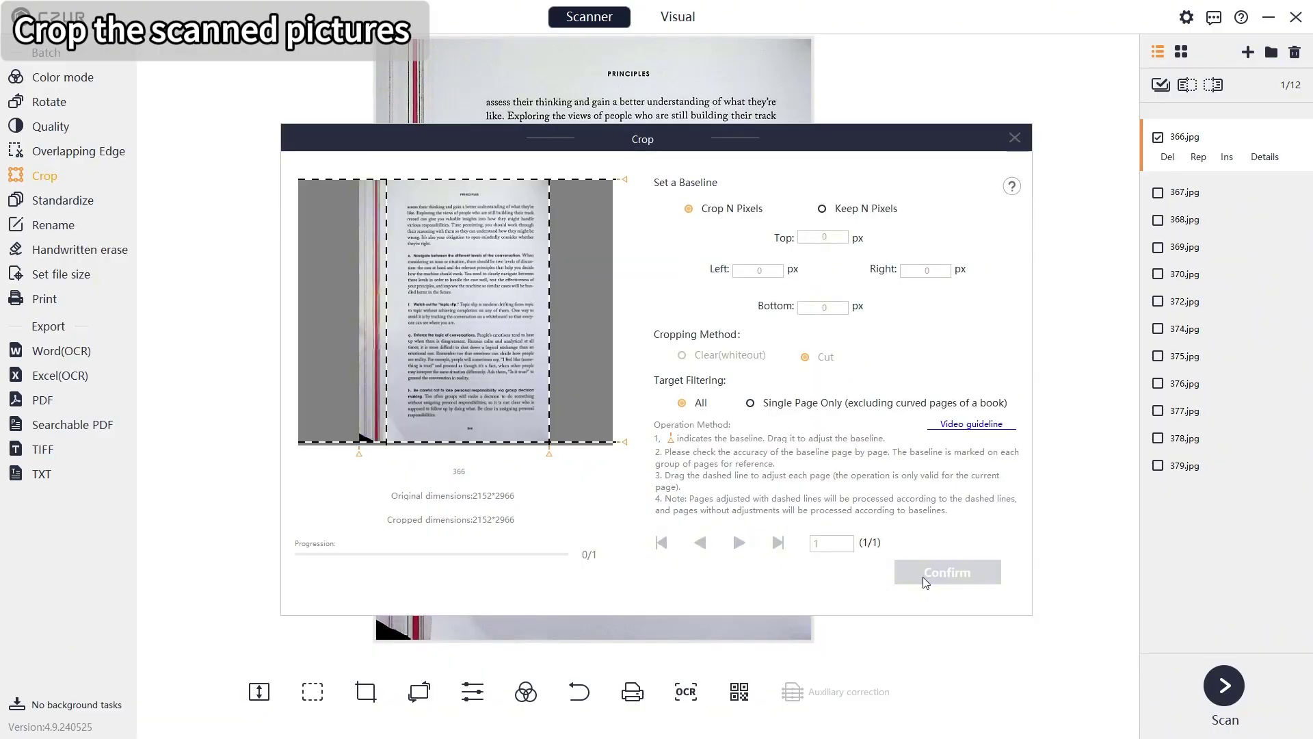
left_click(843, 255)
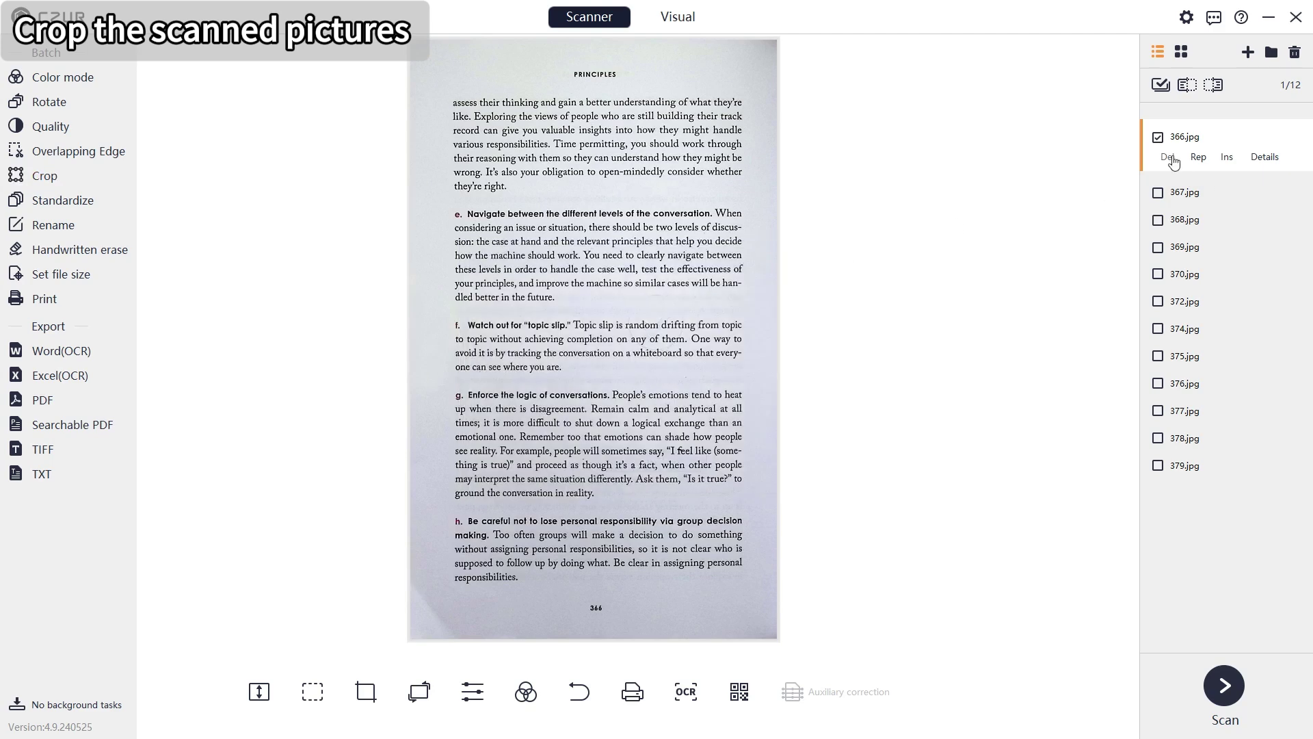
left_click(1190, 195)
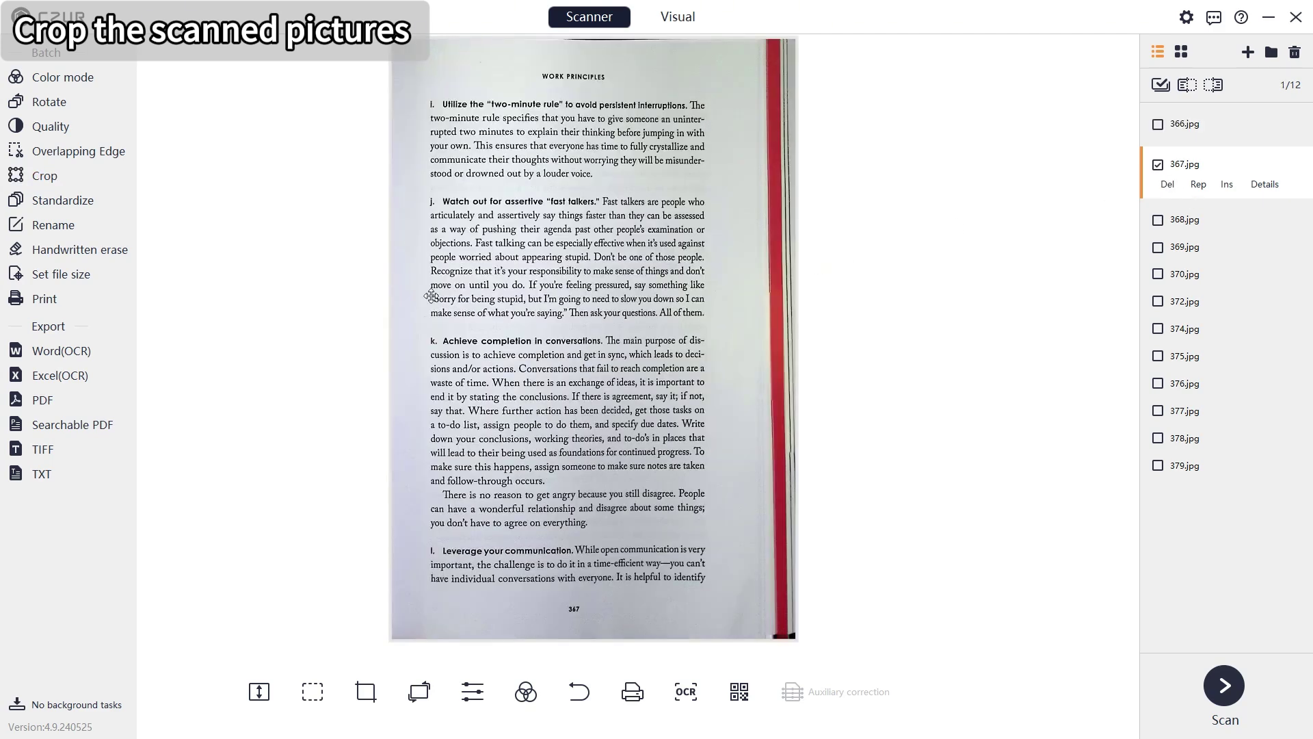
left_click(45, 176)
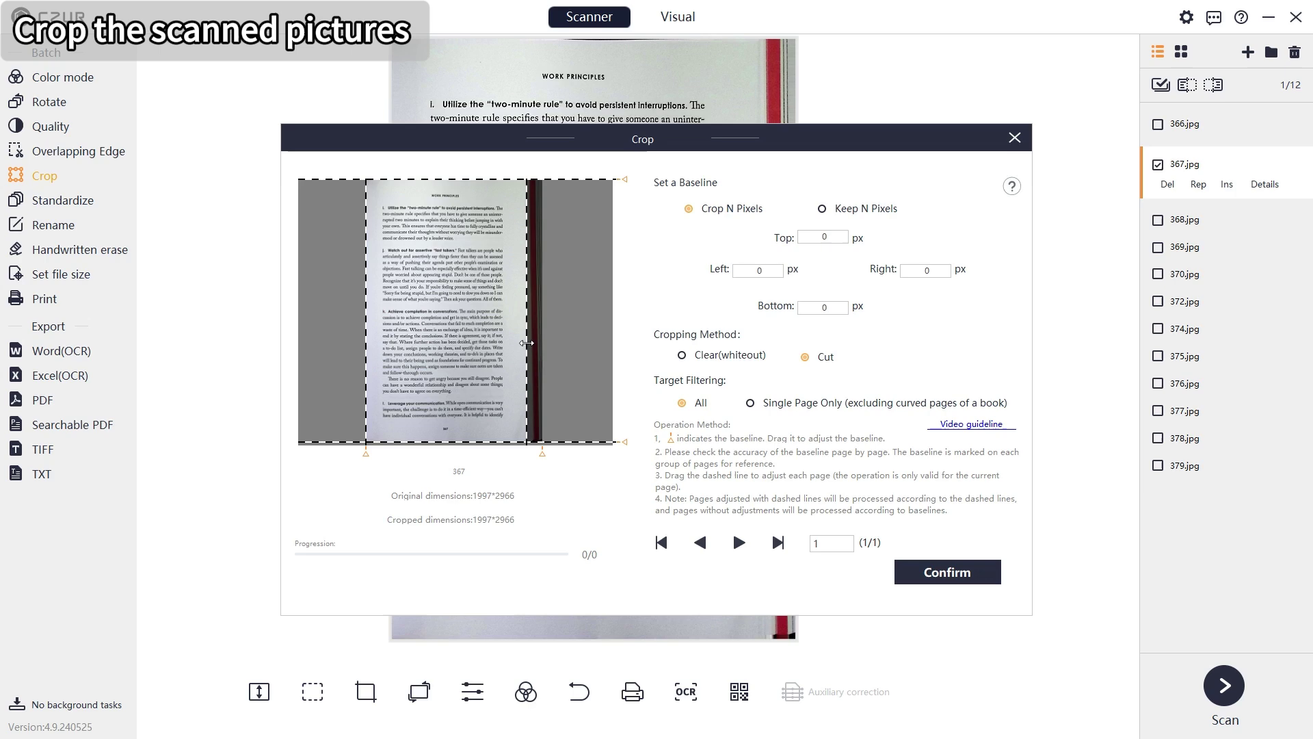
left_click(923, 576)
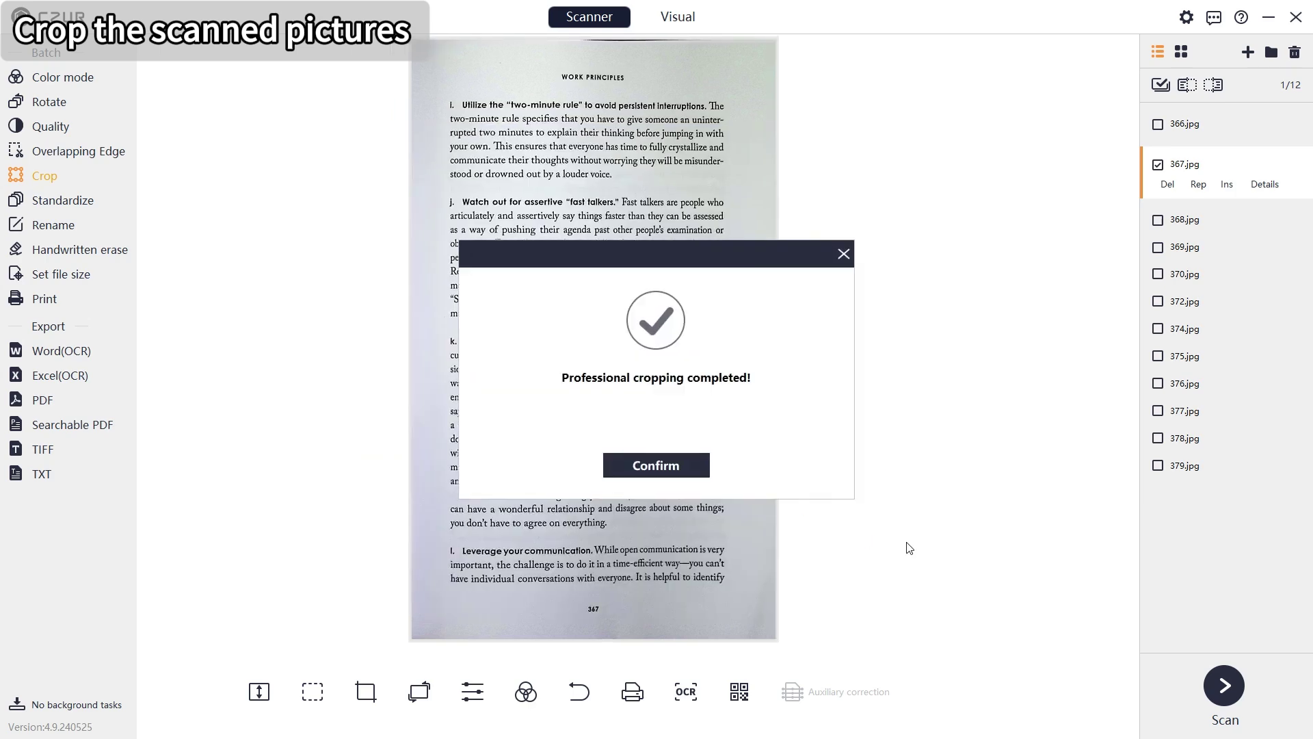
Preview and export all 12 pages as one combined PDF, dismissing the completion notices.
left_click(705, 470)
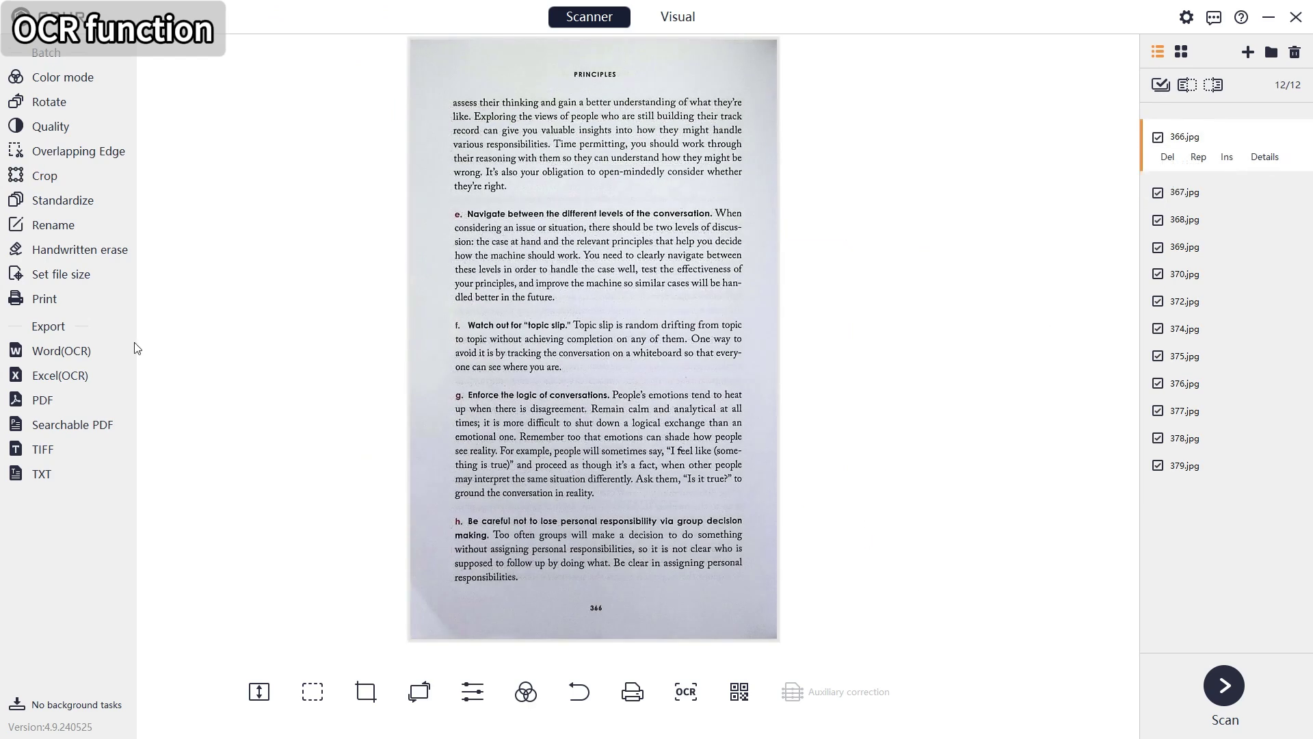
left_click(42, 400)
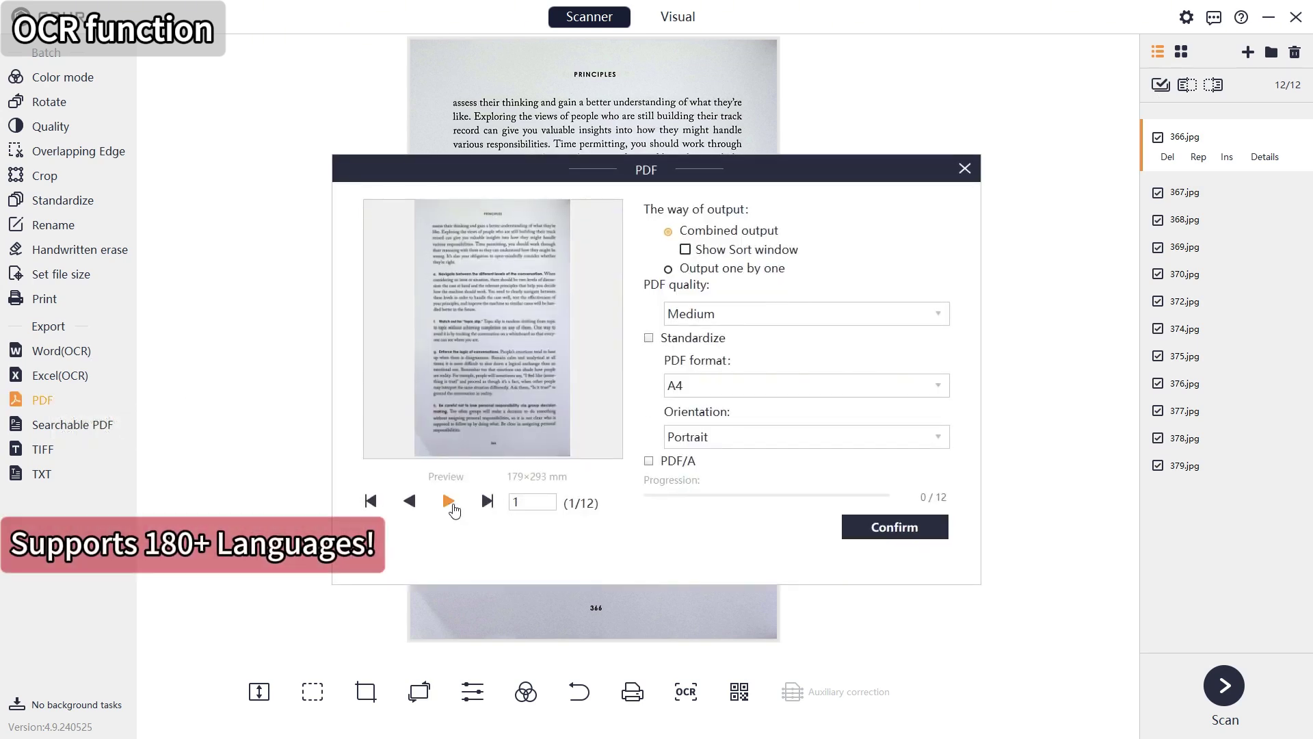
left_click(453, 506)
left_click(890, 534)
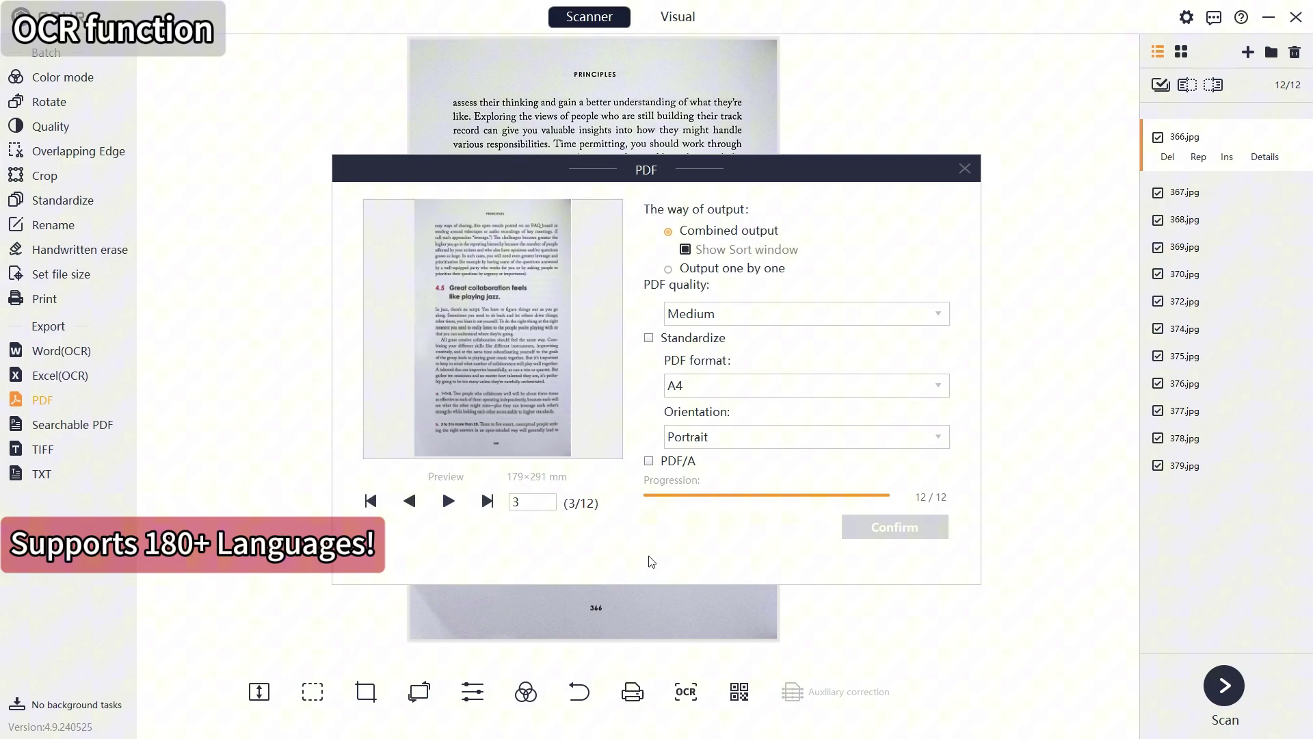
left_click(675, 474)
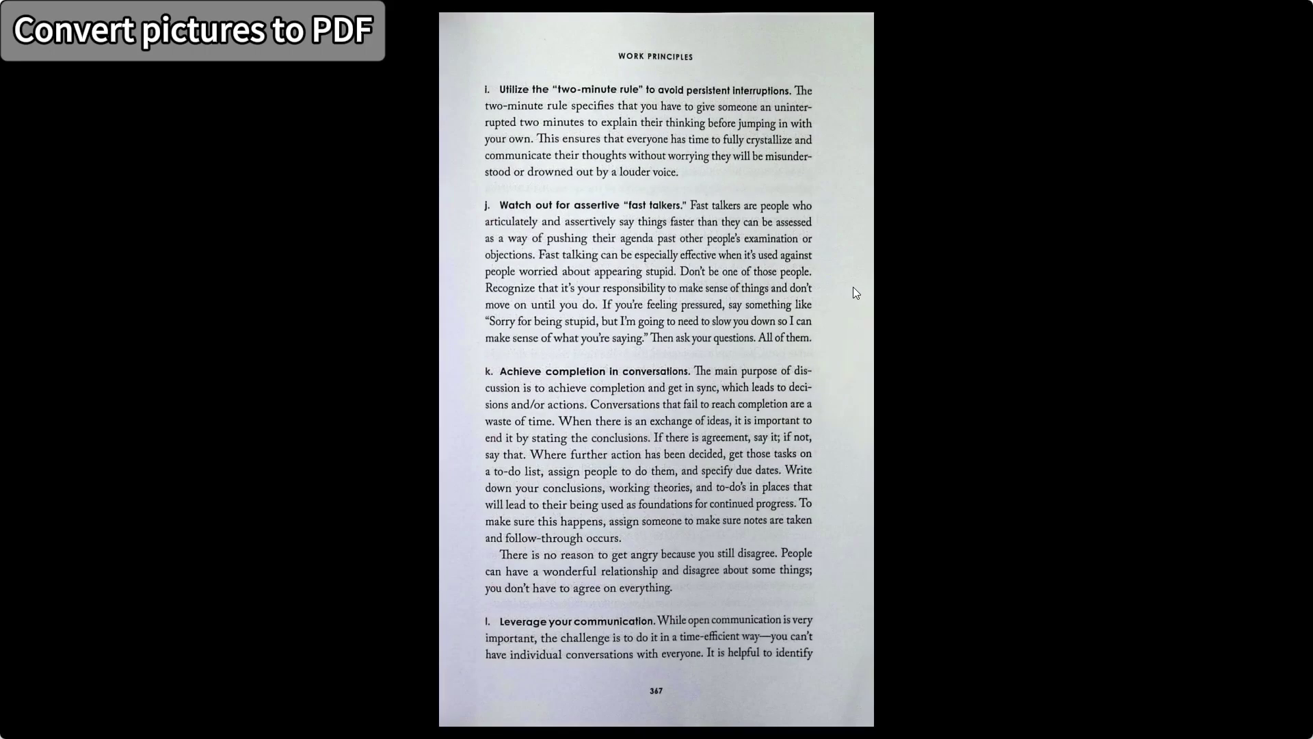
scroll(853, 293, "down", 1)
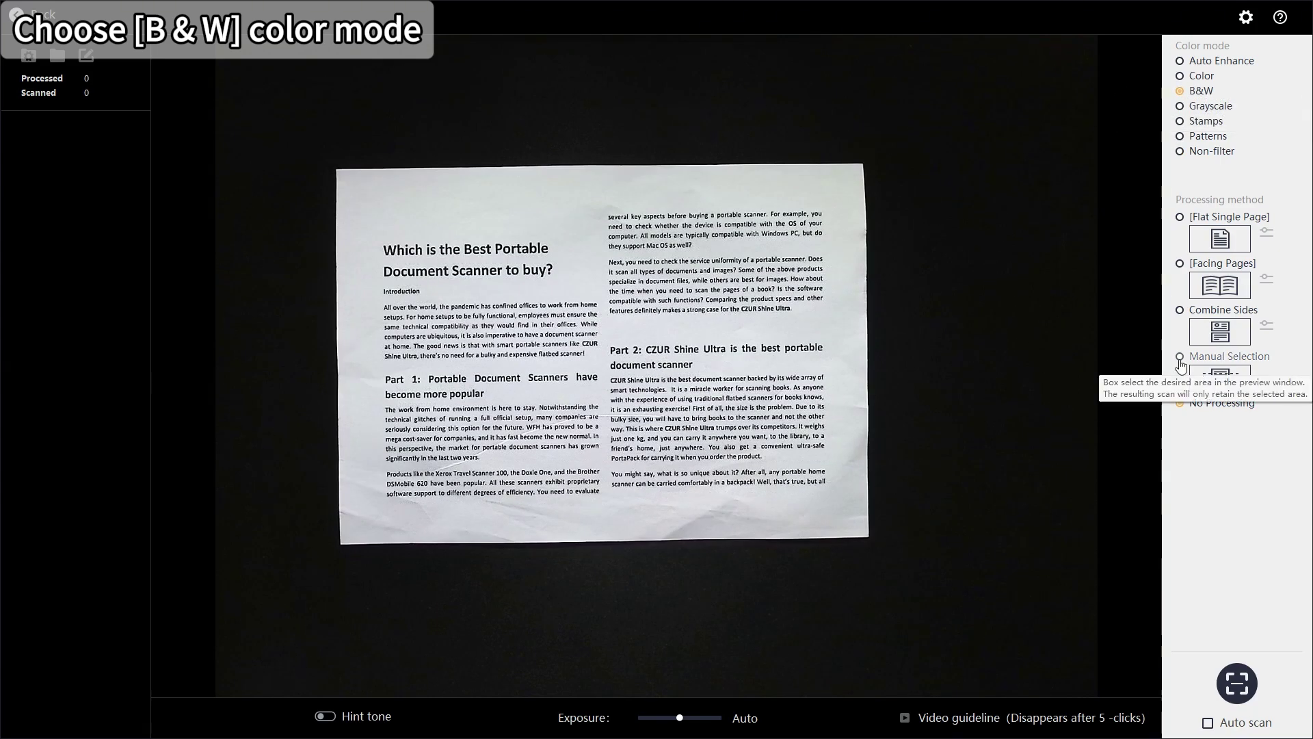
Manually mark the title/introduction and Part 1 blocks, scan them, and preview both images.
left_click(1220, 377)
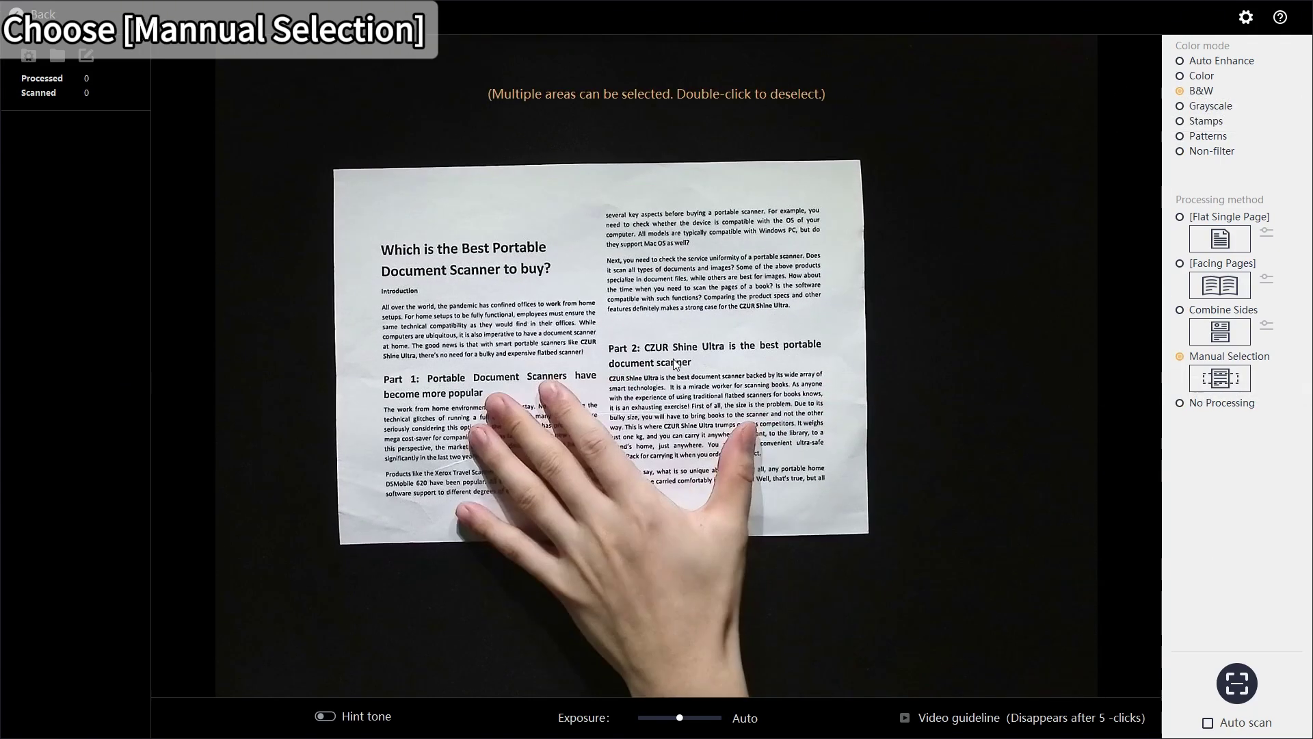
left_click_drag(367, 229, 601, 357)
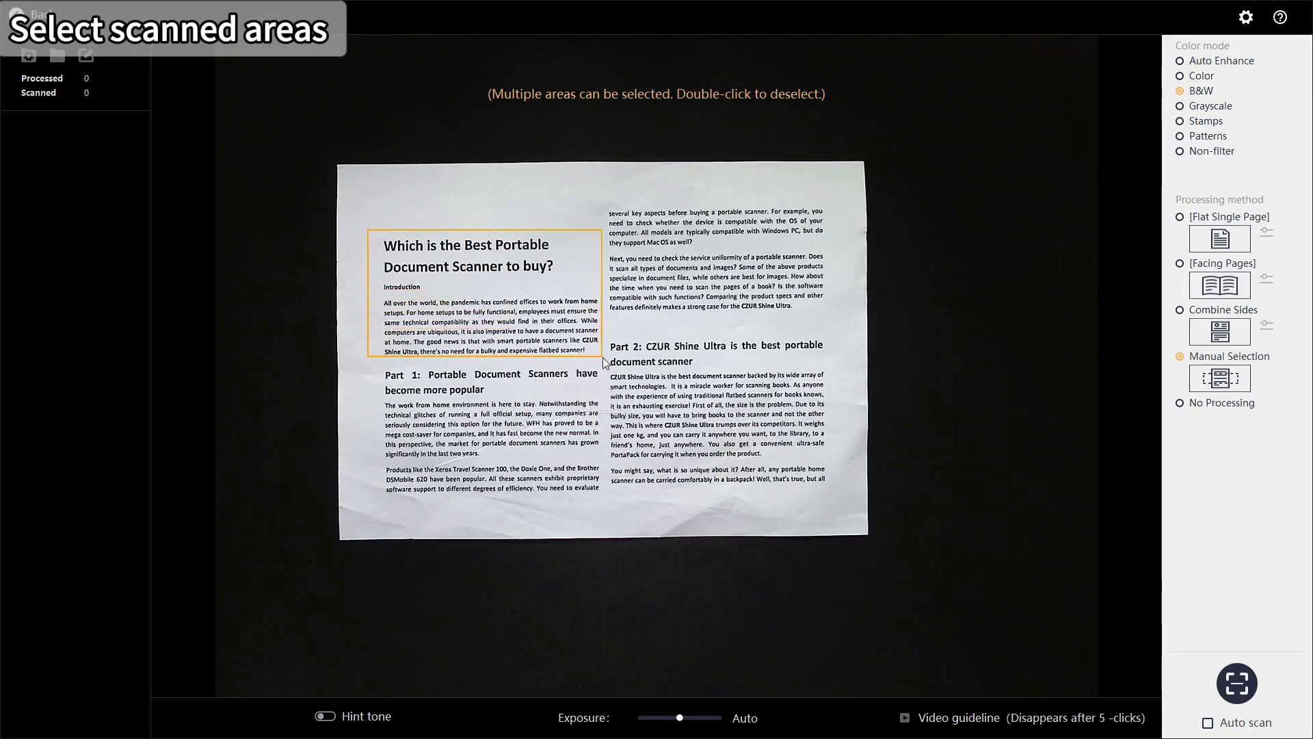
left_click_drag(371, 367, 607, 510)
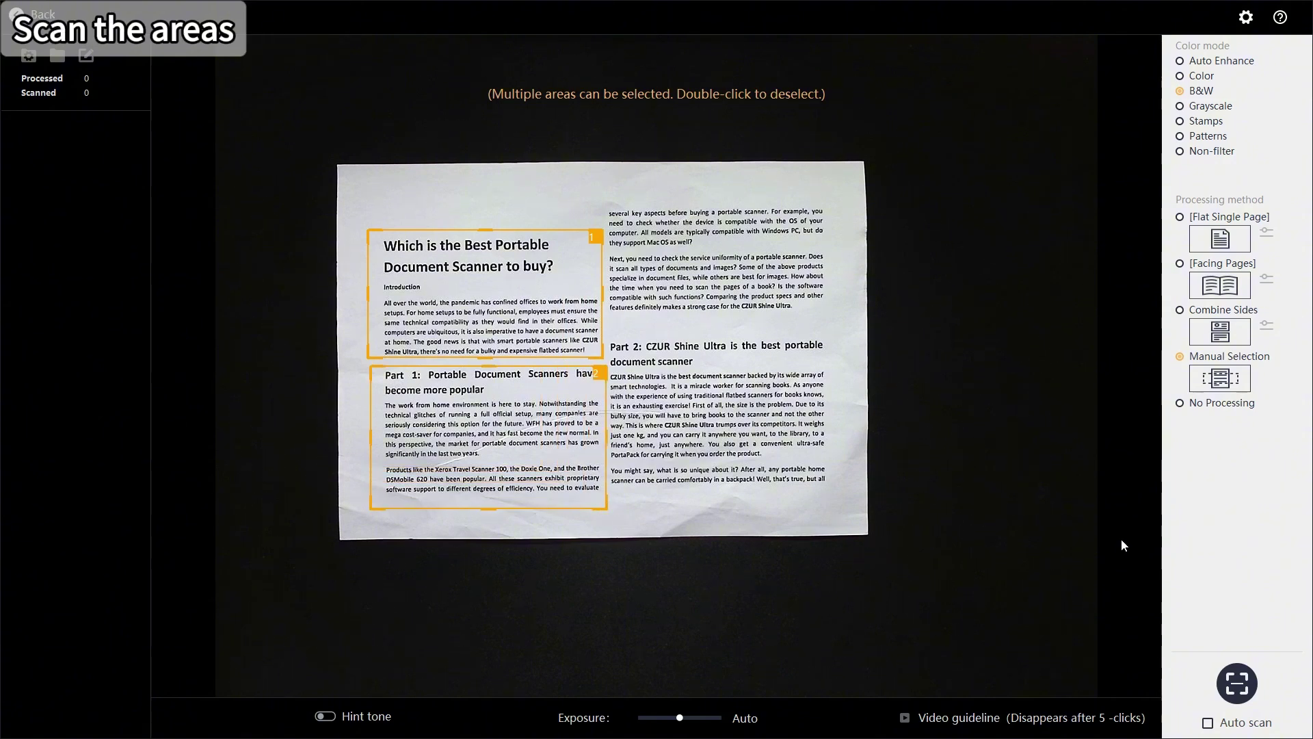
key("space")
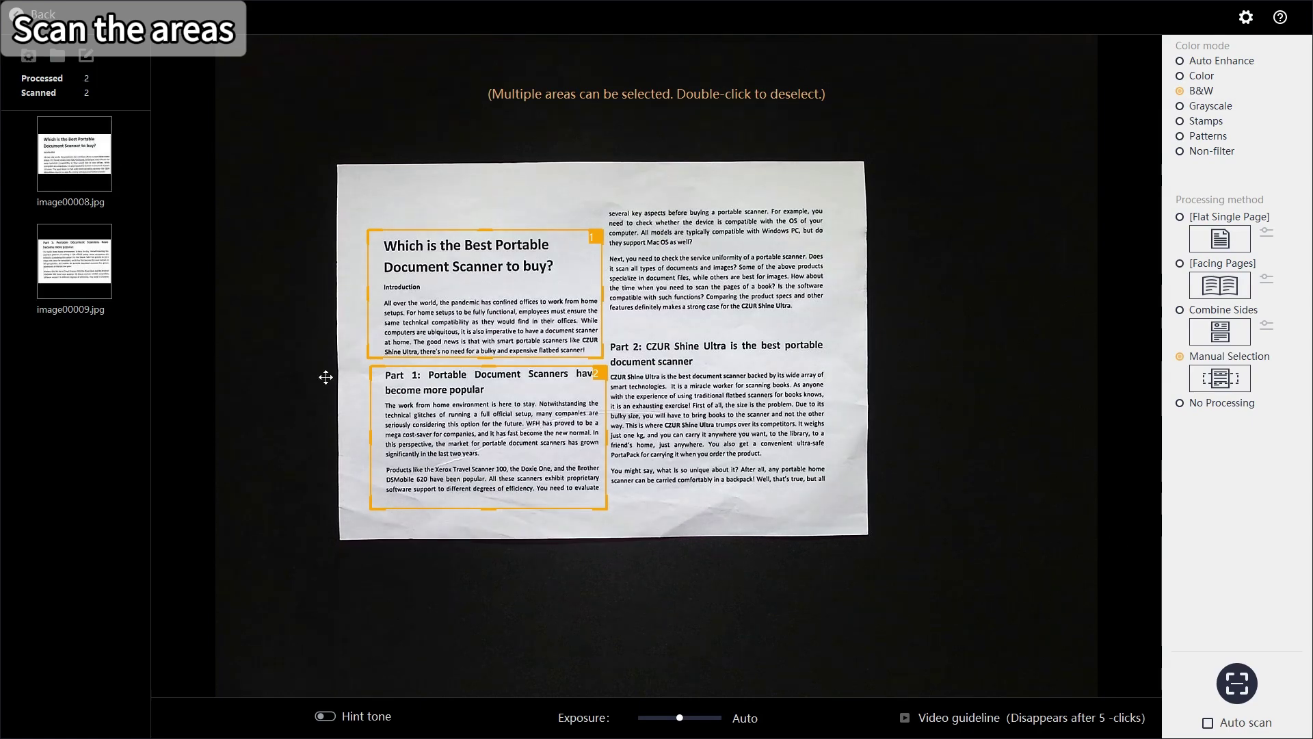
double_click(89, 165)
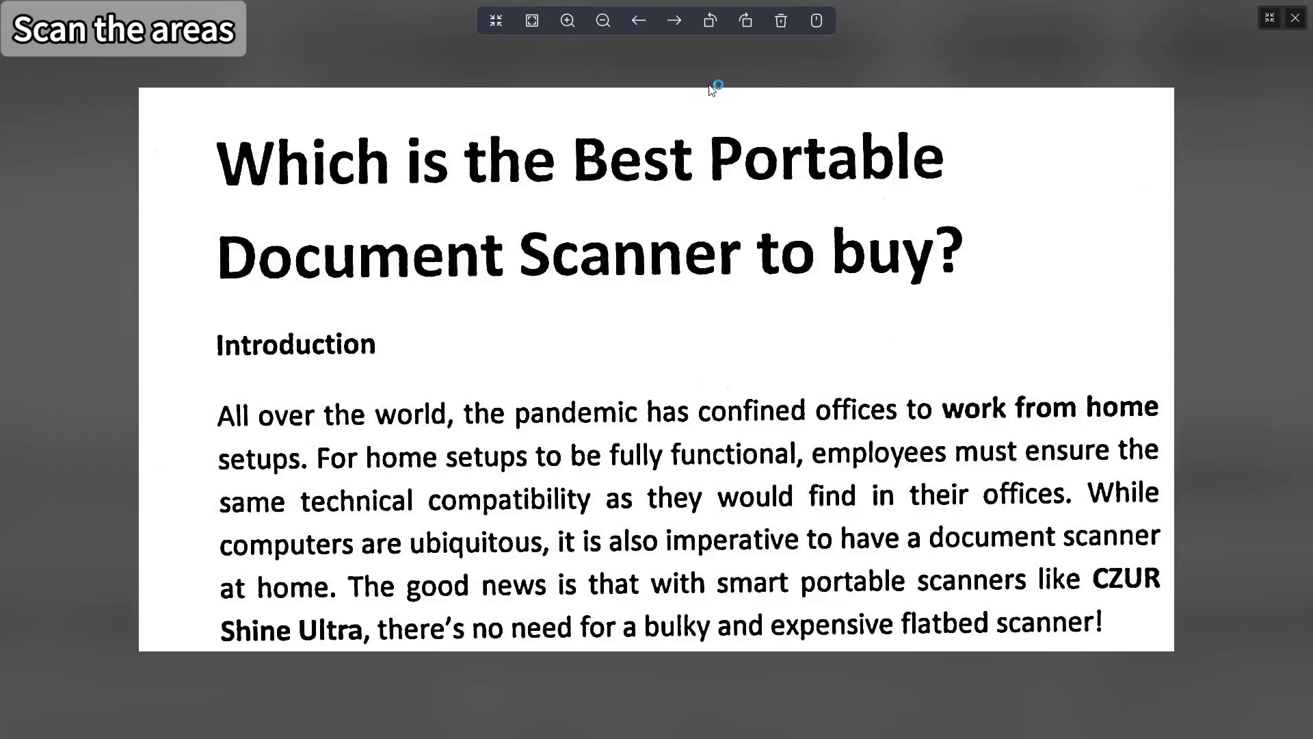
left_click(680, 24)
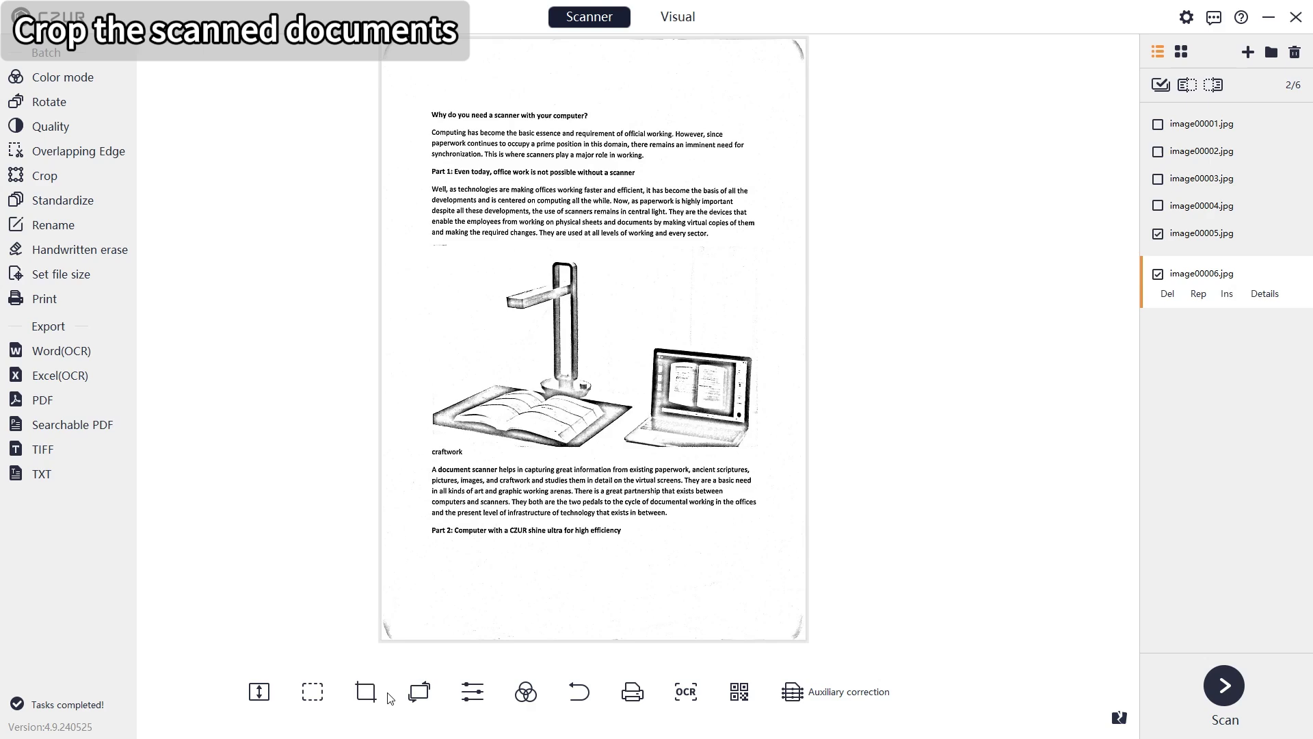
Tighten the page crop, then OCR-export to newer-format Word in English at A4.
left_click(366, 692)
left_click_drag(724, 49, 705, 77)
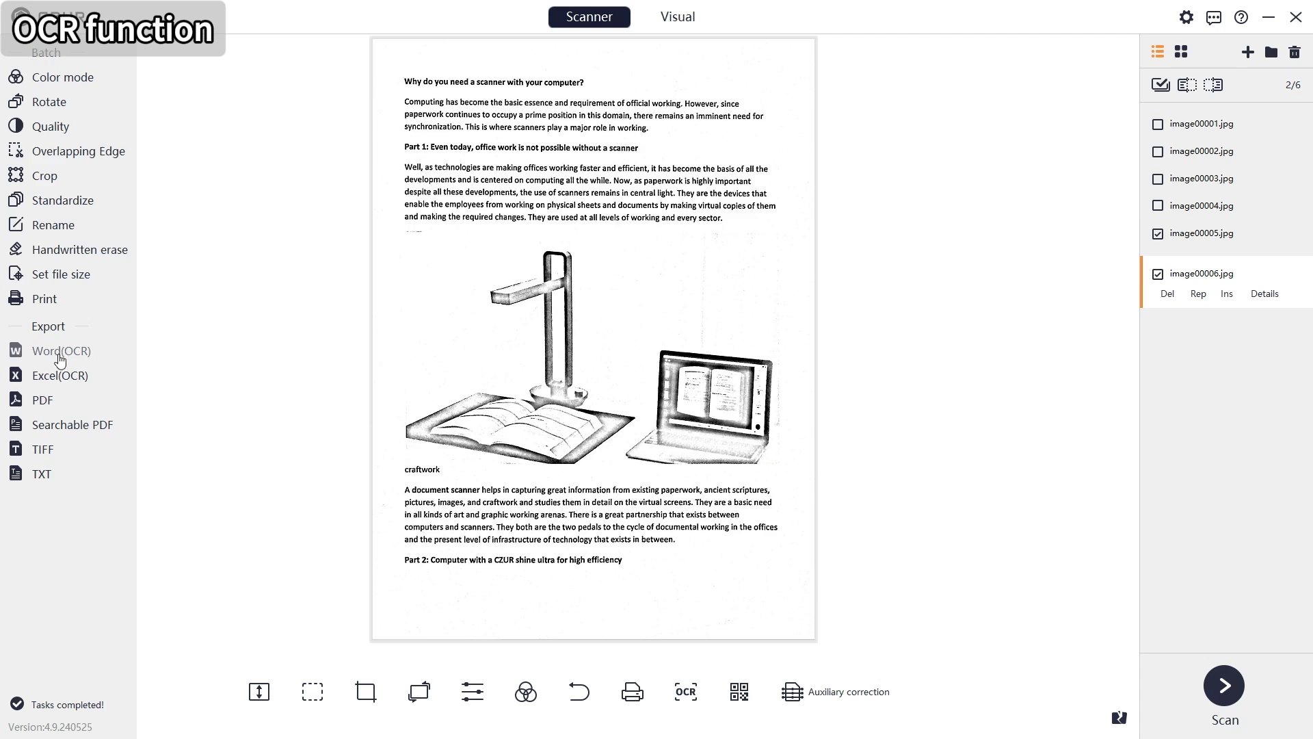
left_click(59, 355)
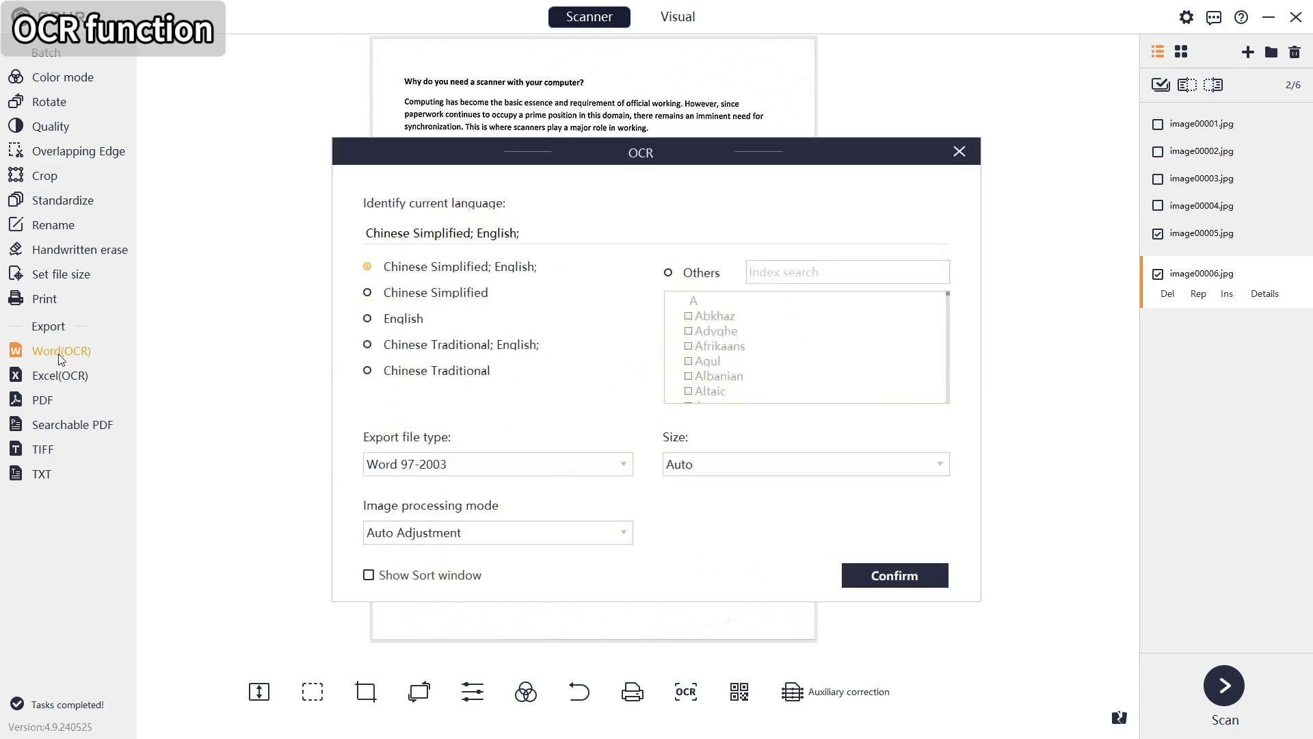
left_click(426, 464)
left_click(407, 508)
left_click(369, 294)
left_click(368, 320)
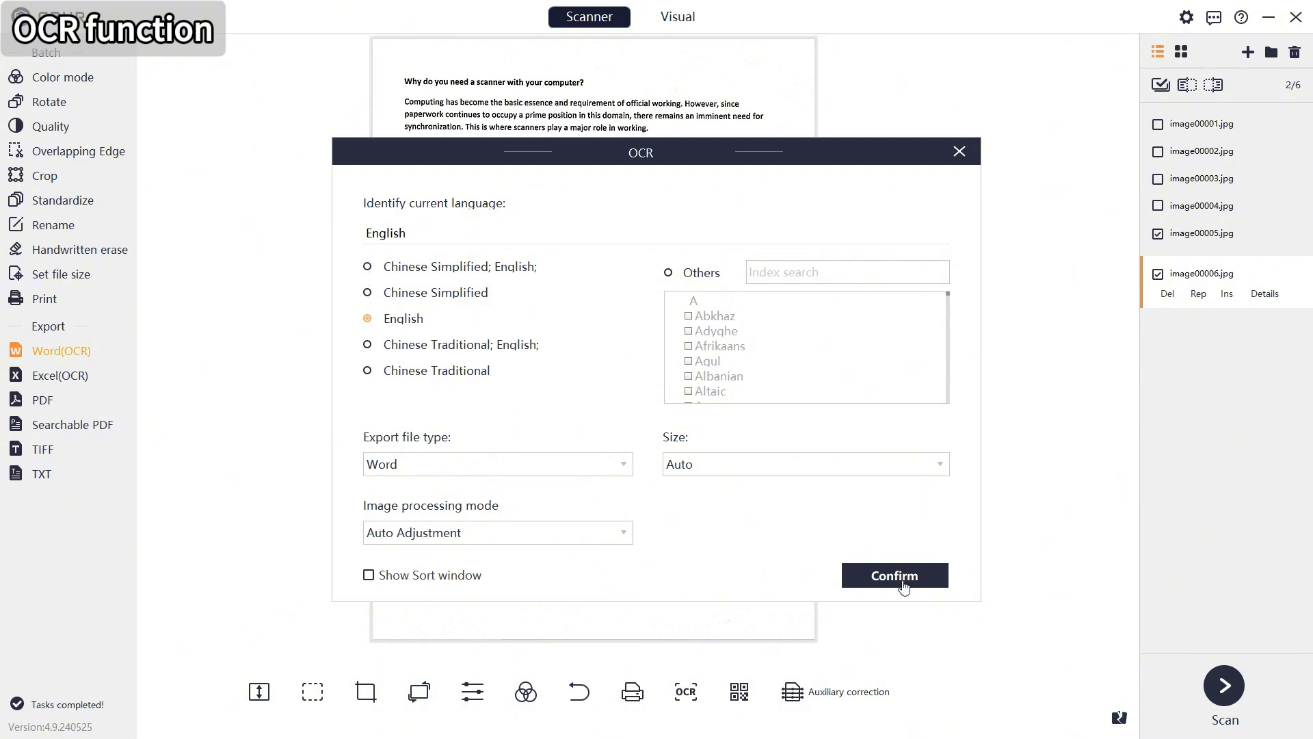
left_click(879, 476)
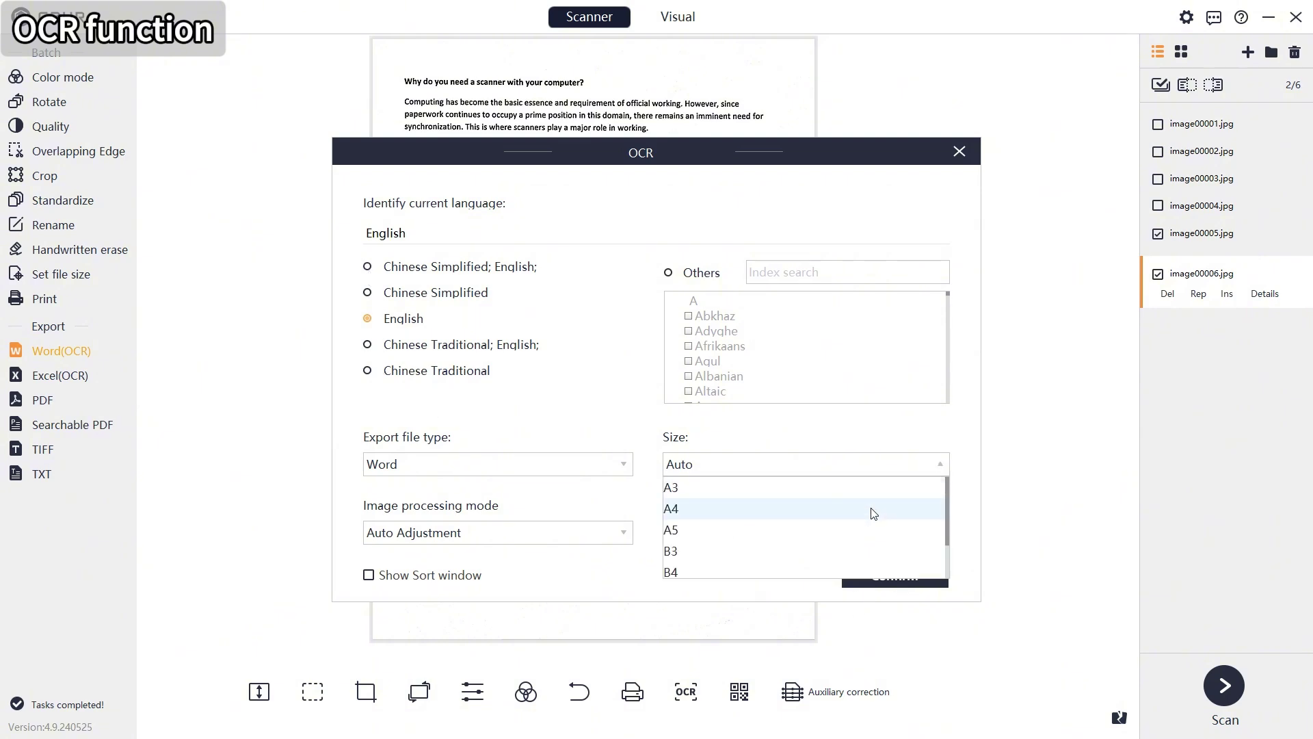
left_click(871, 510)
left_click(877, 575)
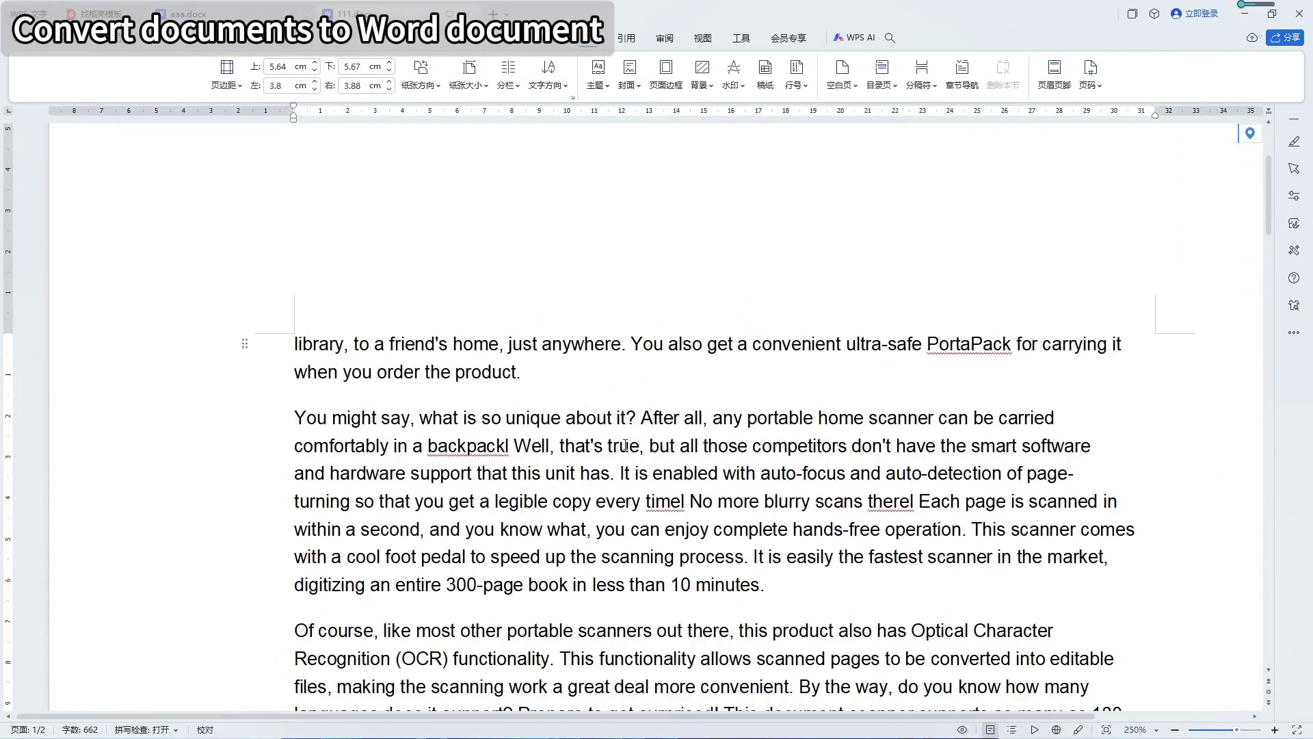
scroll(625, 445, "down", 2)
scroll(624, 445, "down", 5)
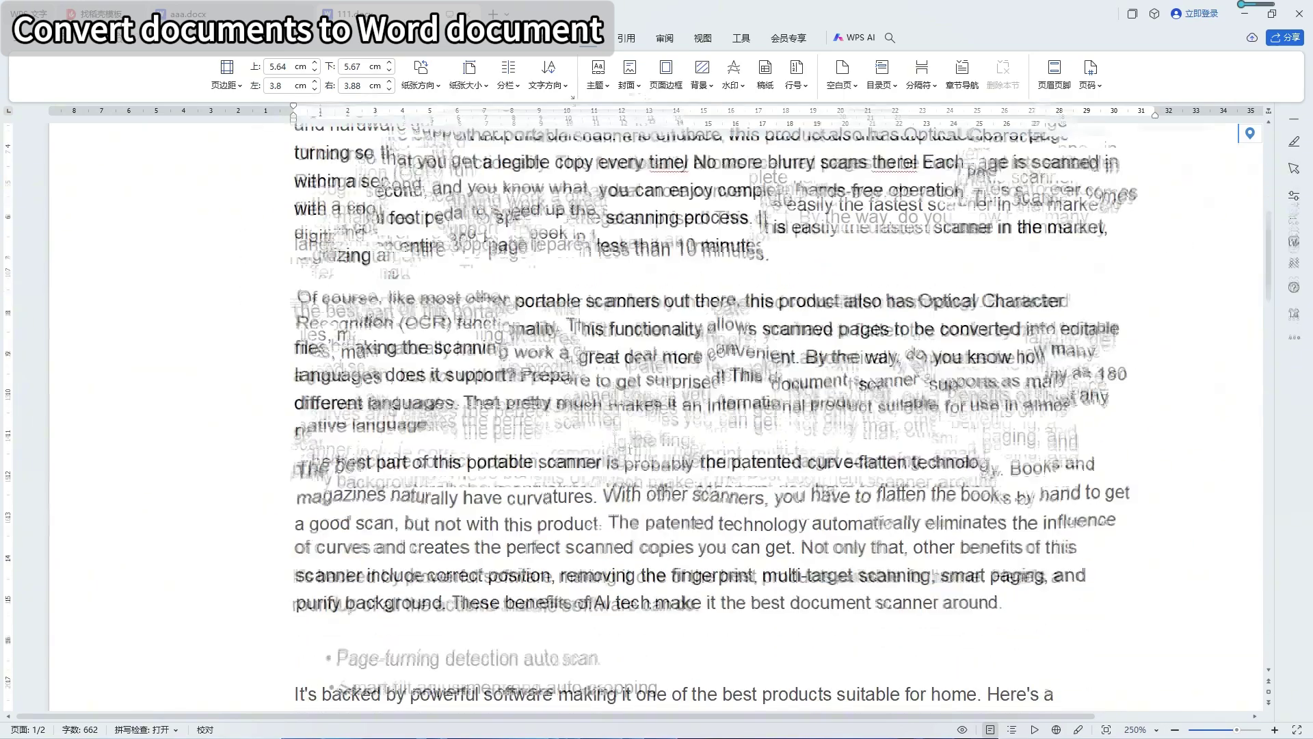
scroll(625, 446, "down", 5)
scroll(625, 446, "down", 3)
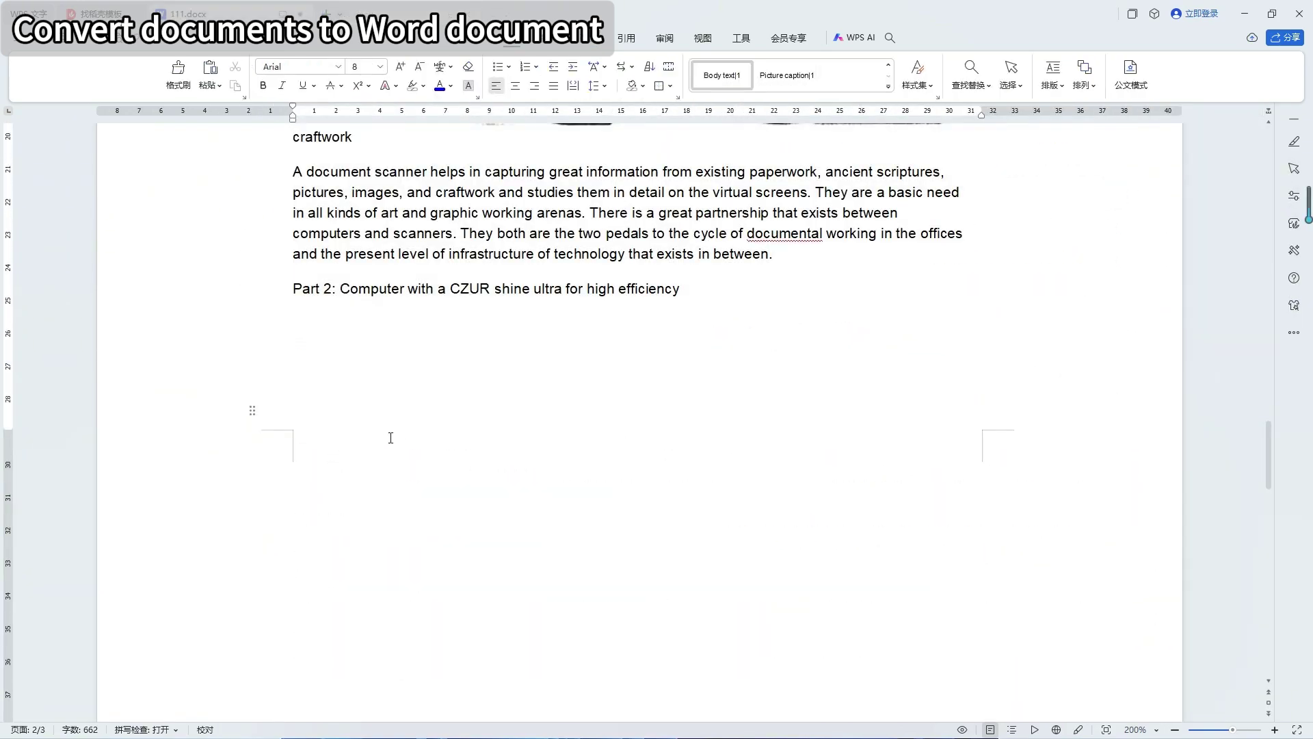
scroll(390, 434, "down", 3)
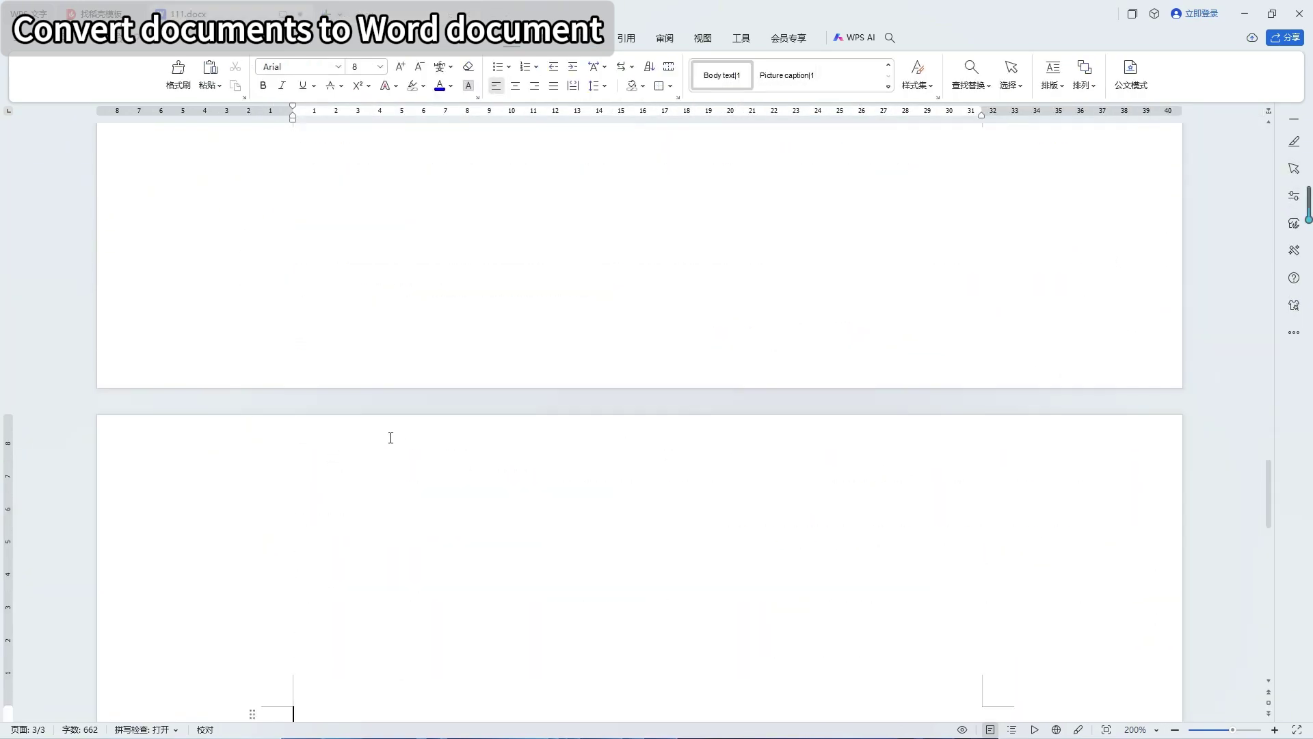
scroll(390, 434, "down", 4)
scroll(376, 410, "down", 2)
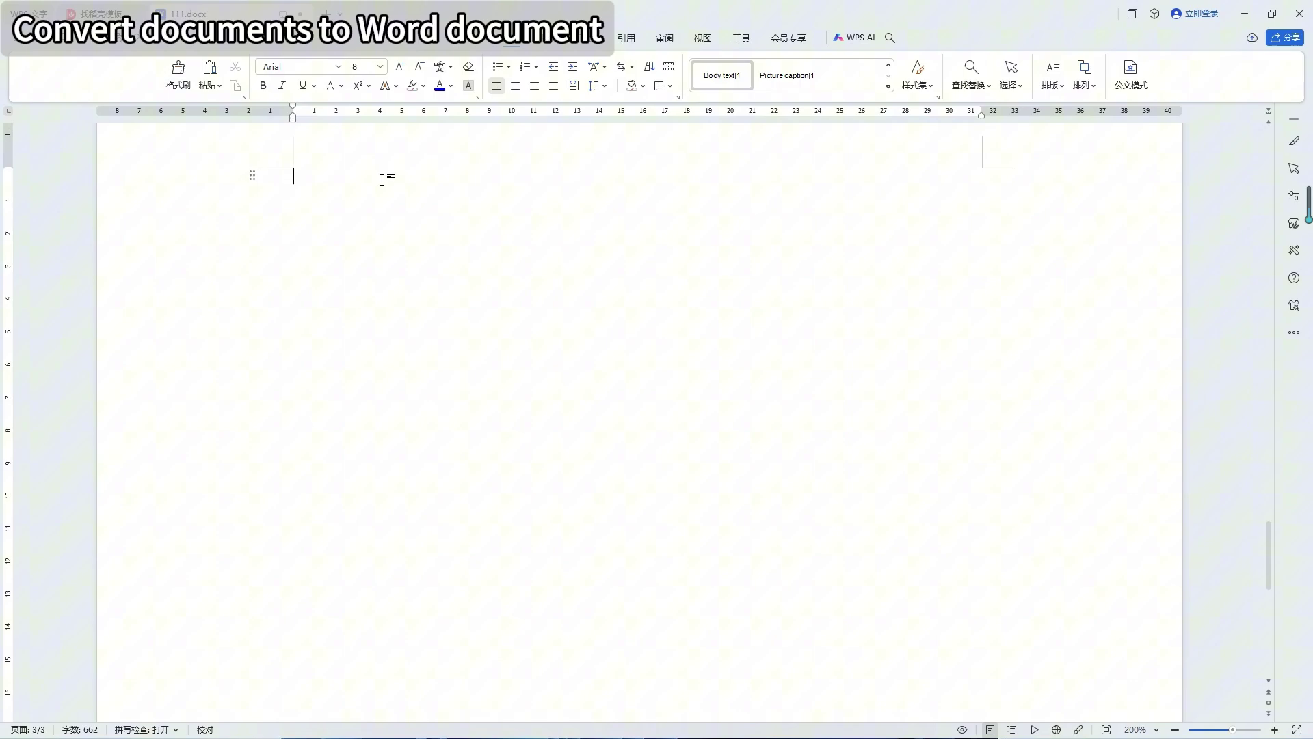
Paste the copied craftwork paragraphs onto blank page 3.
key("ctrl+v")
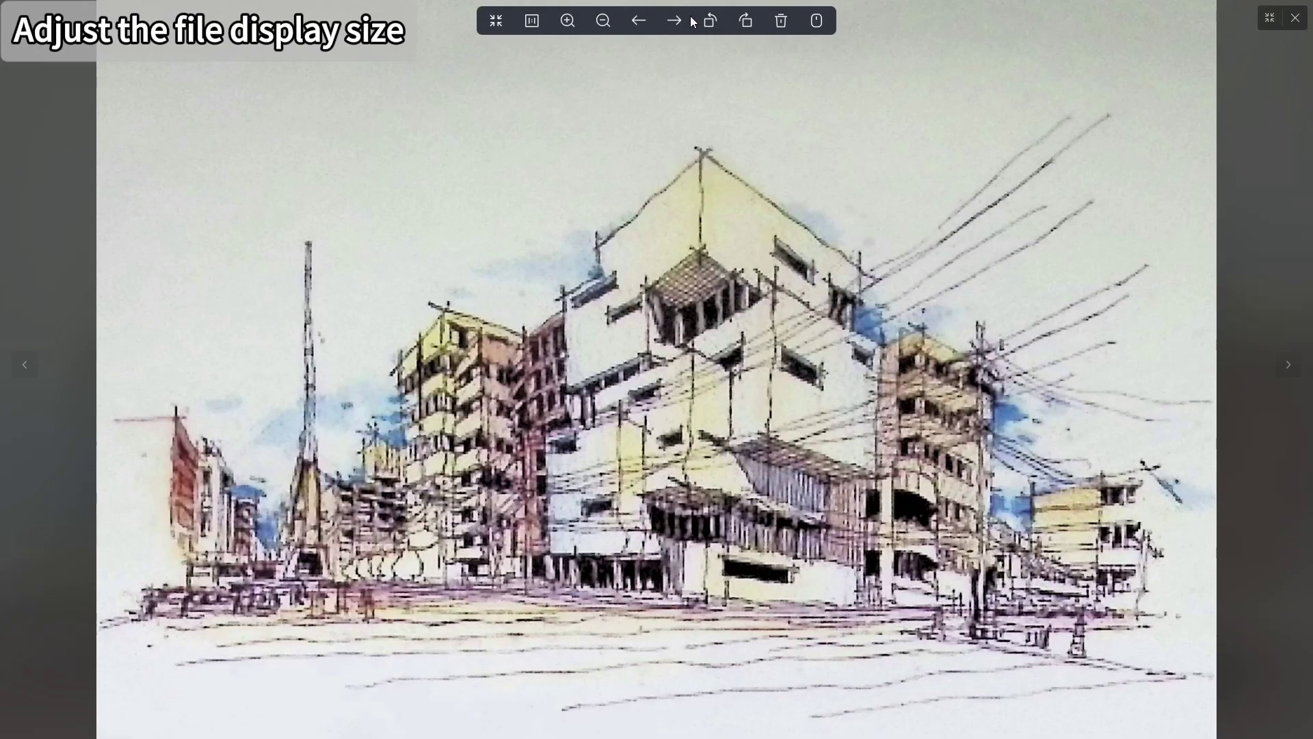
Leave the full-screen viewer and display the sketch at 1:1 actual size.
left_click(674, 21)
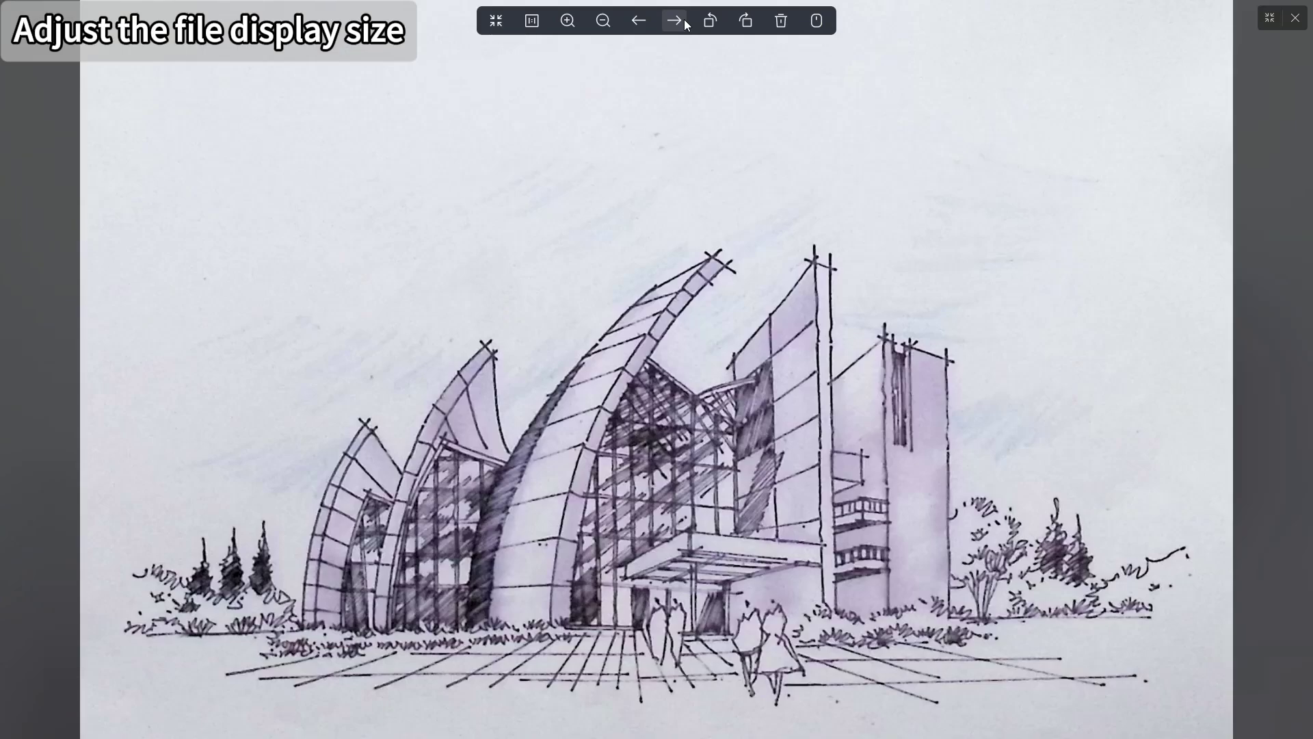
left_click(1299, 24)
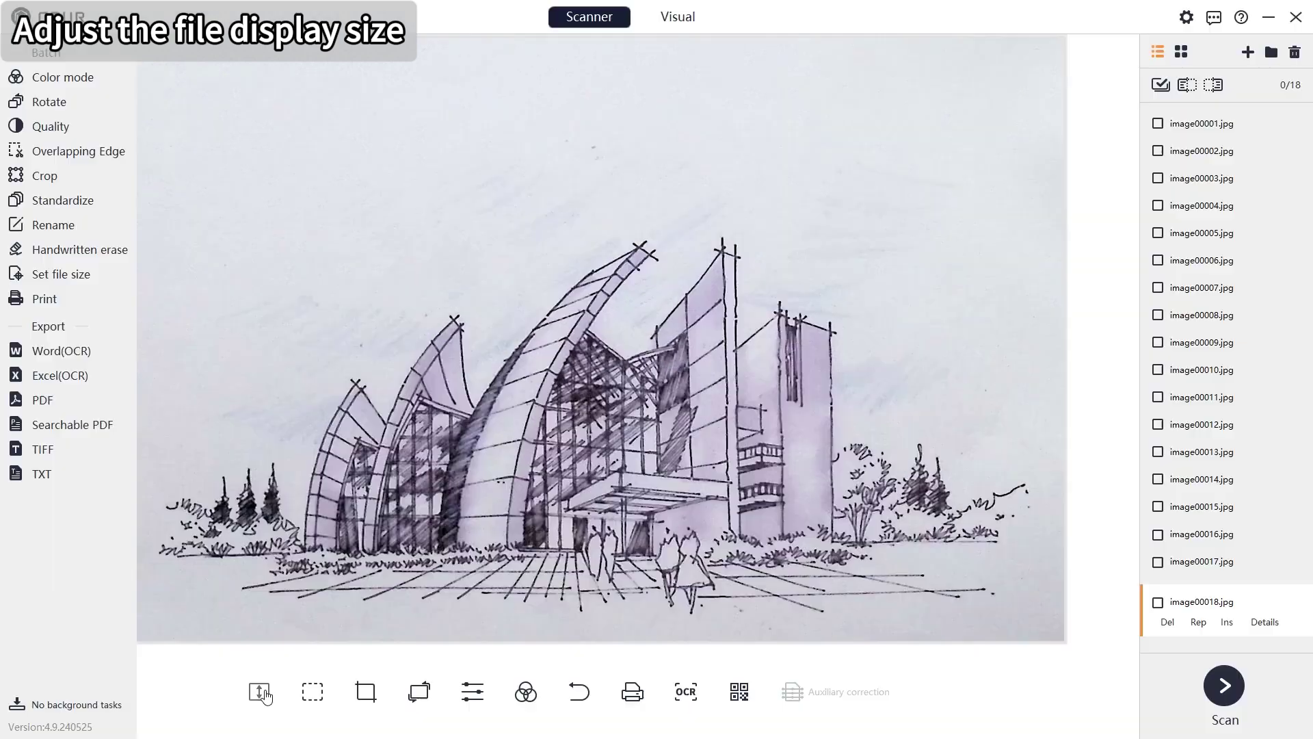
left_click(260, 693)
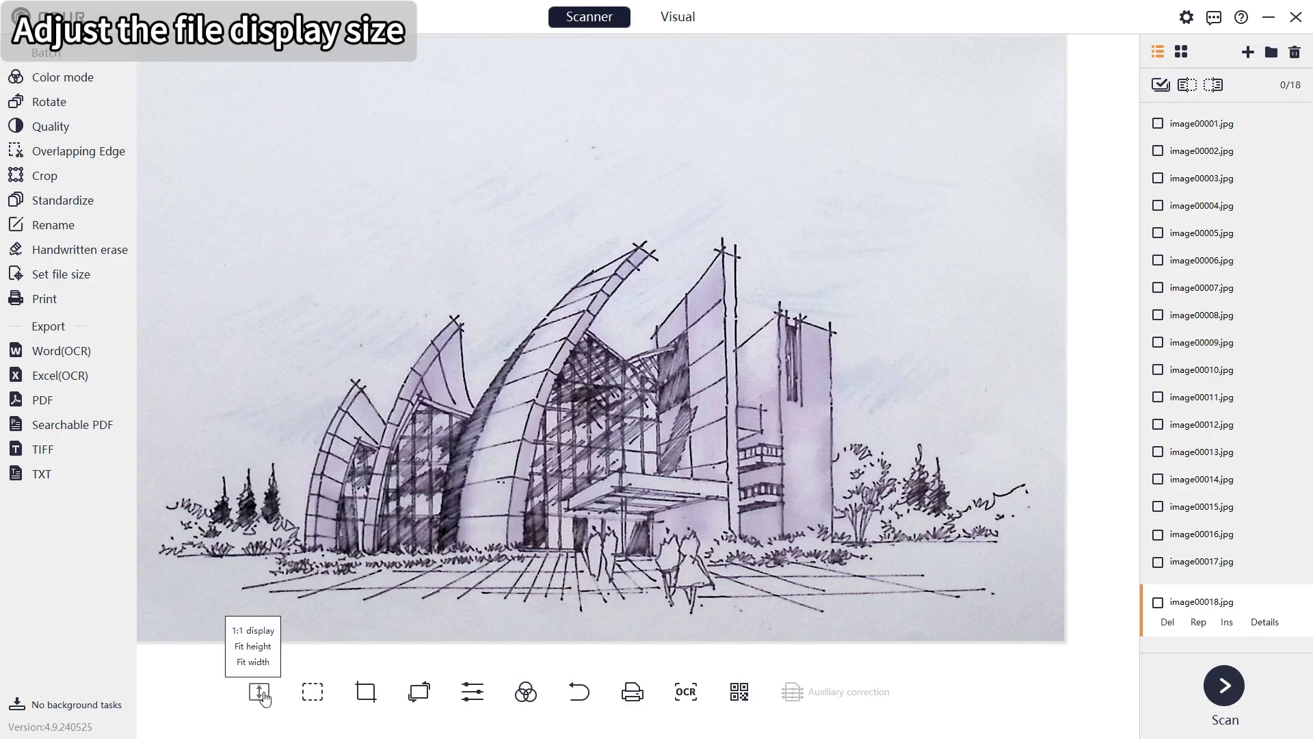
left_click(261, 632)
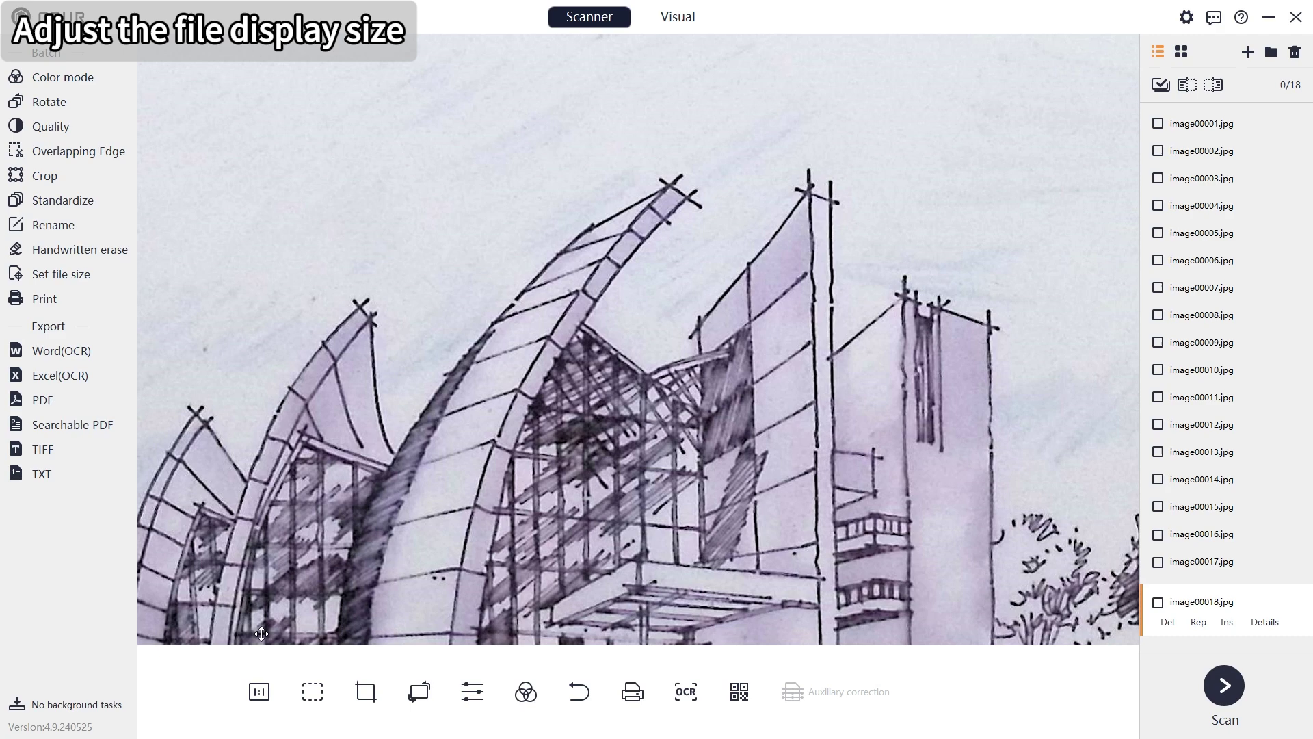
left_click(258, 694)
Fit the sketch to height, then try Auto Enhance, maximum-level B&W, Grayscale and Non-filter.
left_click(262, 647)
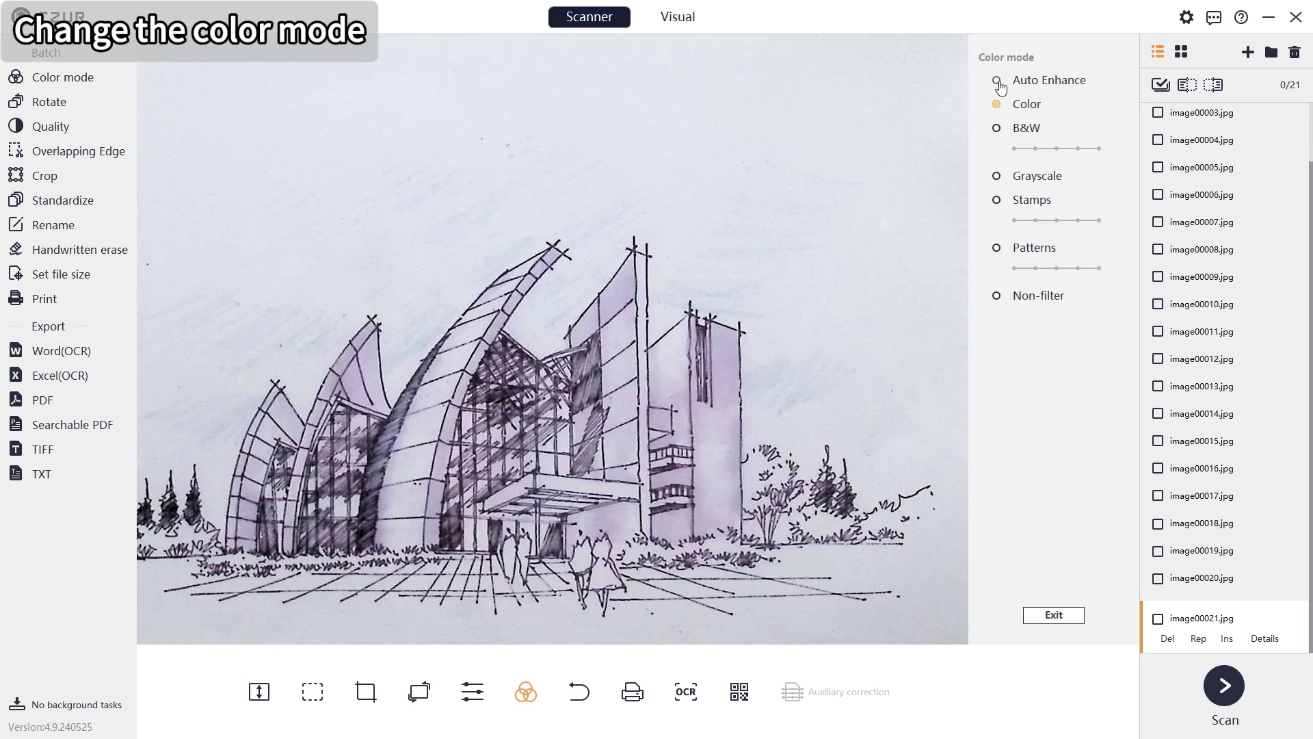
left_click(997, 83)
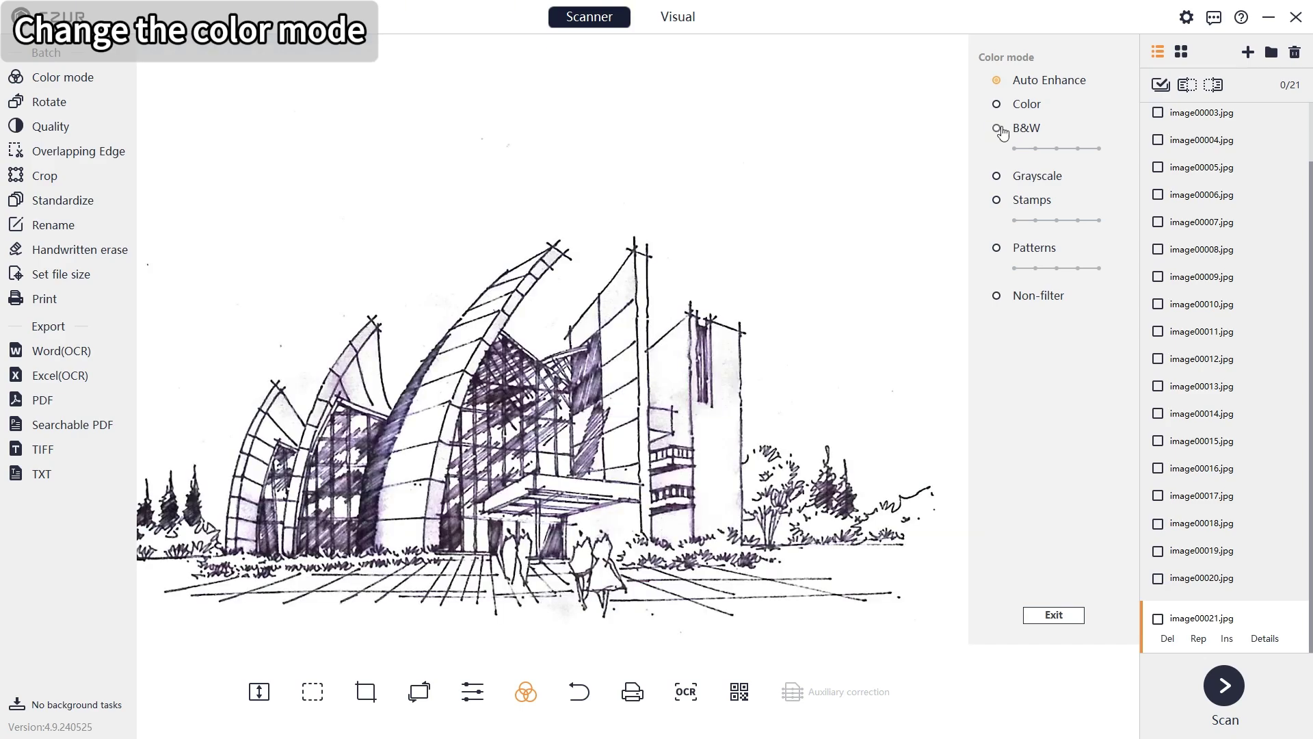
left_click(997, 104)
left_click(996, 127)
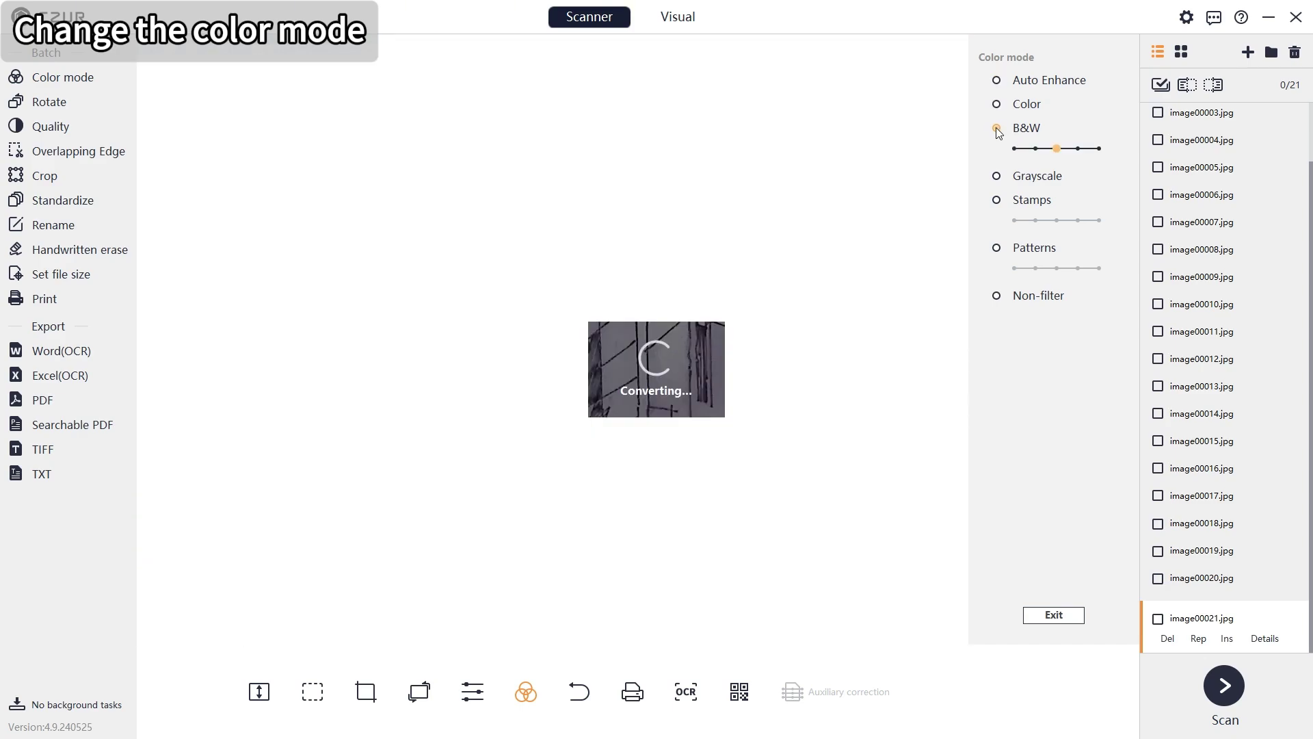
left_click(1099, 149)
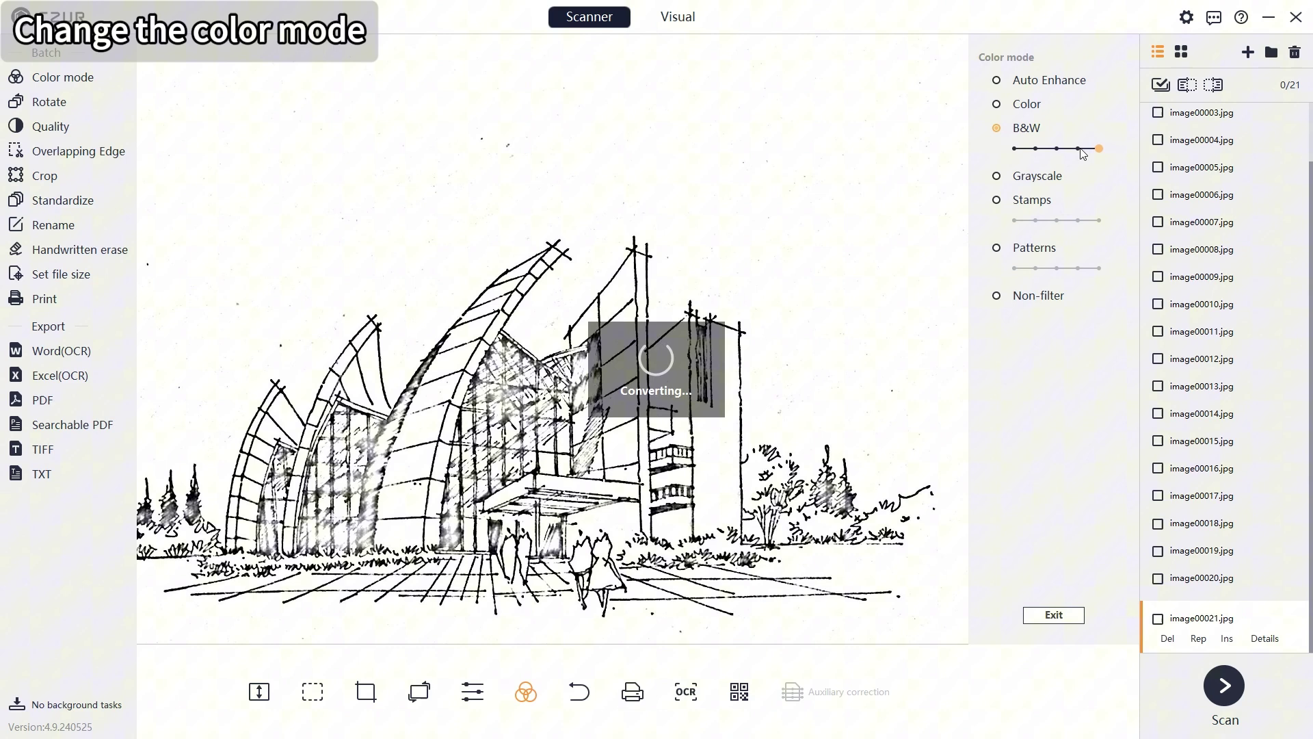
left_click(996, 175)
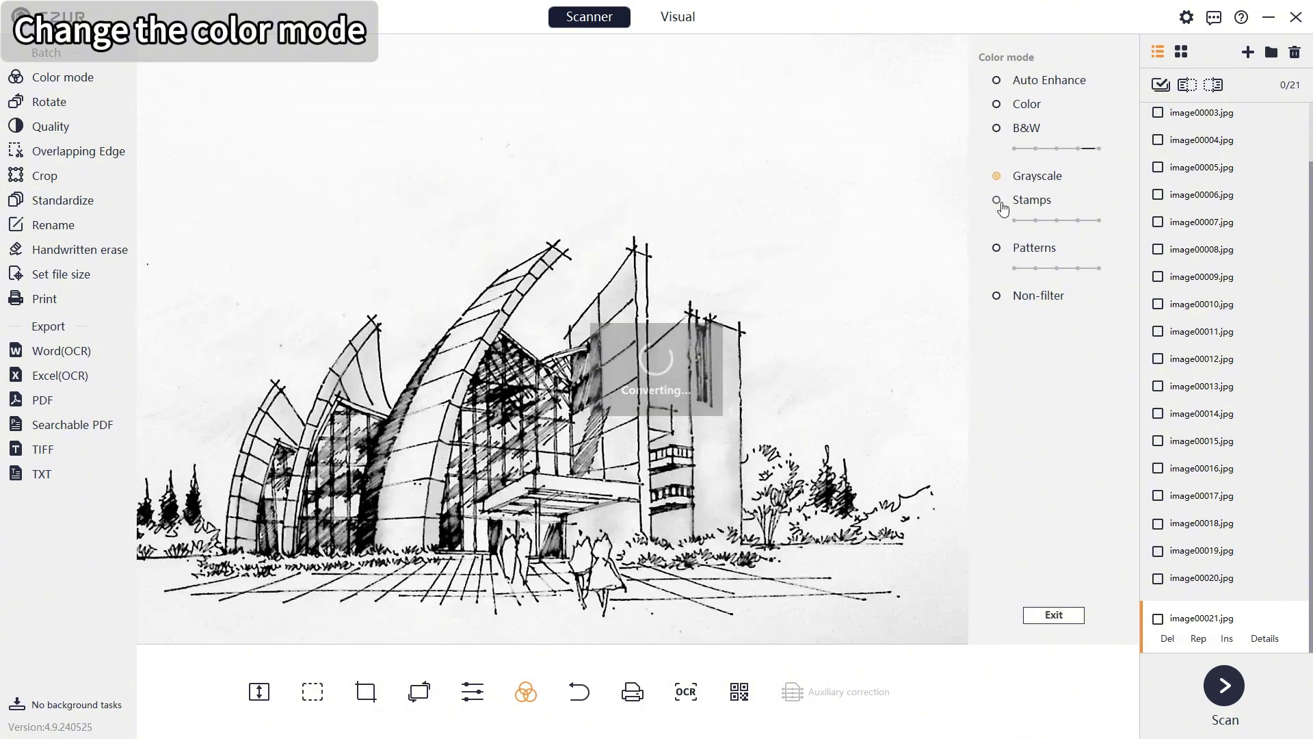
left_click(996, 301)
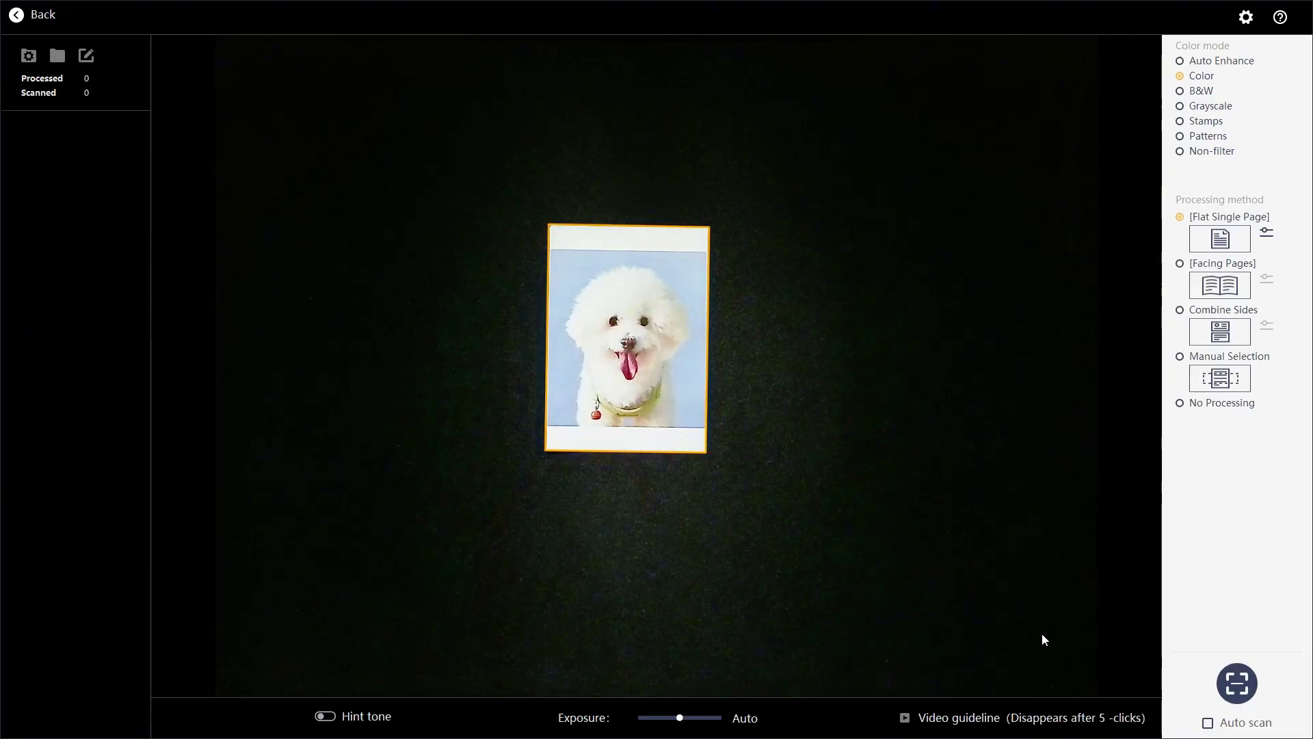
Adjust the Exposure slider and view the scanned dog photo full screen.
mouse_move(683, 721)
left_mouse_down()
mouse_move(709, 719)
mouse_move(664, 728)
mouse_move(677, 732)
left_mouse_up()
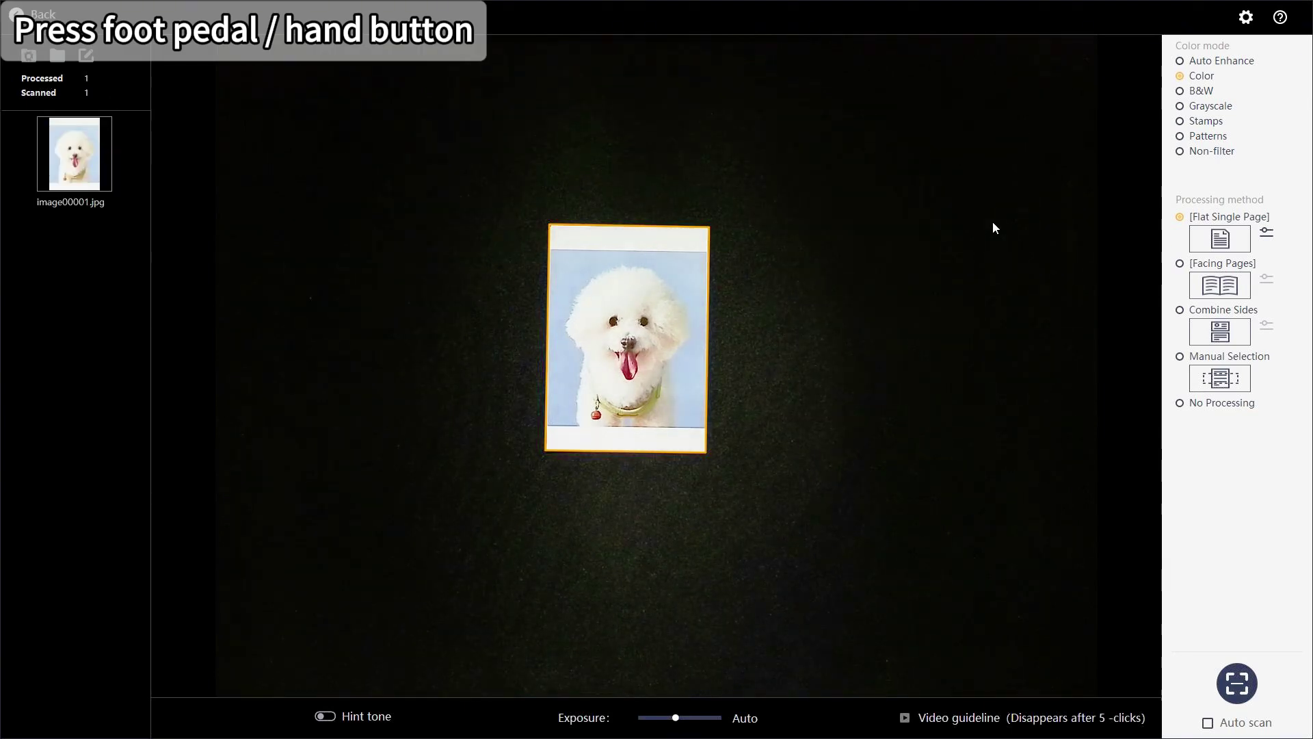
double_click(88, 164)
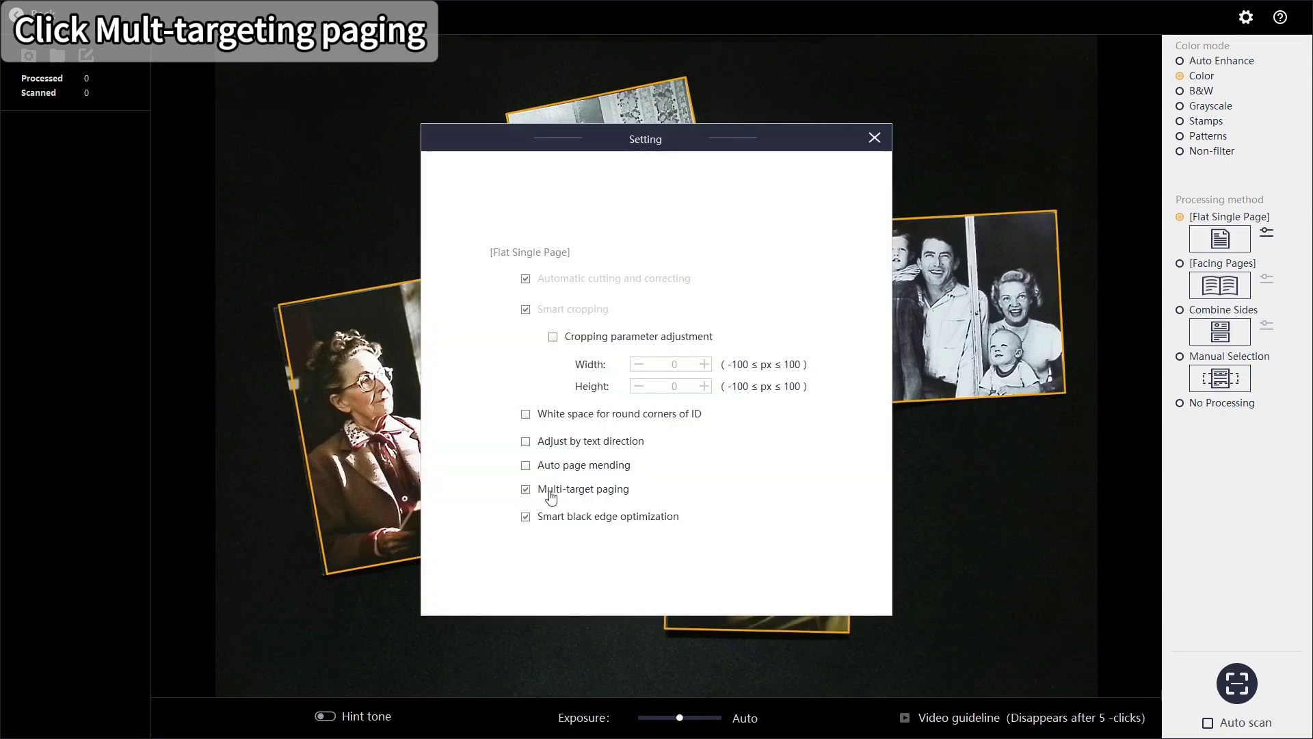
Close the Flat Single Page settings and capture all four portraits in one multi-target scan.
left_click(874, 138)
left_click(1237, 681)
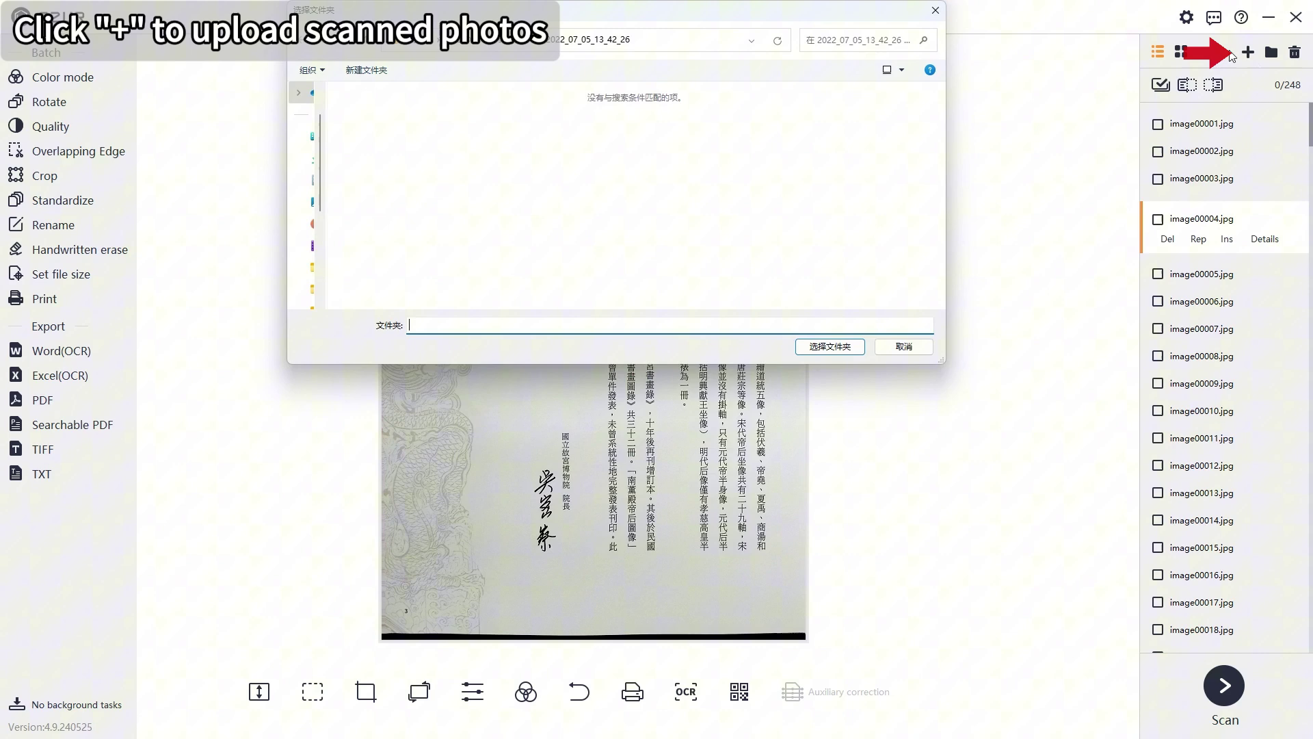
Import the 43 images from the 2024_08_29_16_24_14 folder under sources.
left_click(565, 38)
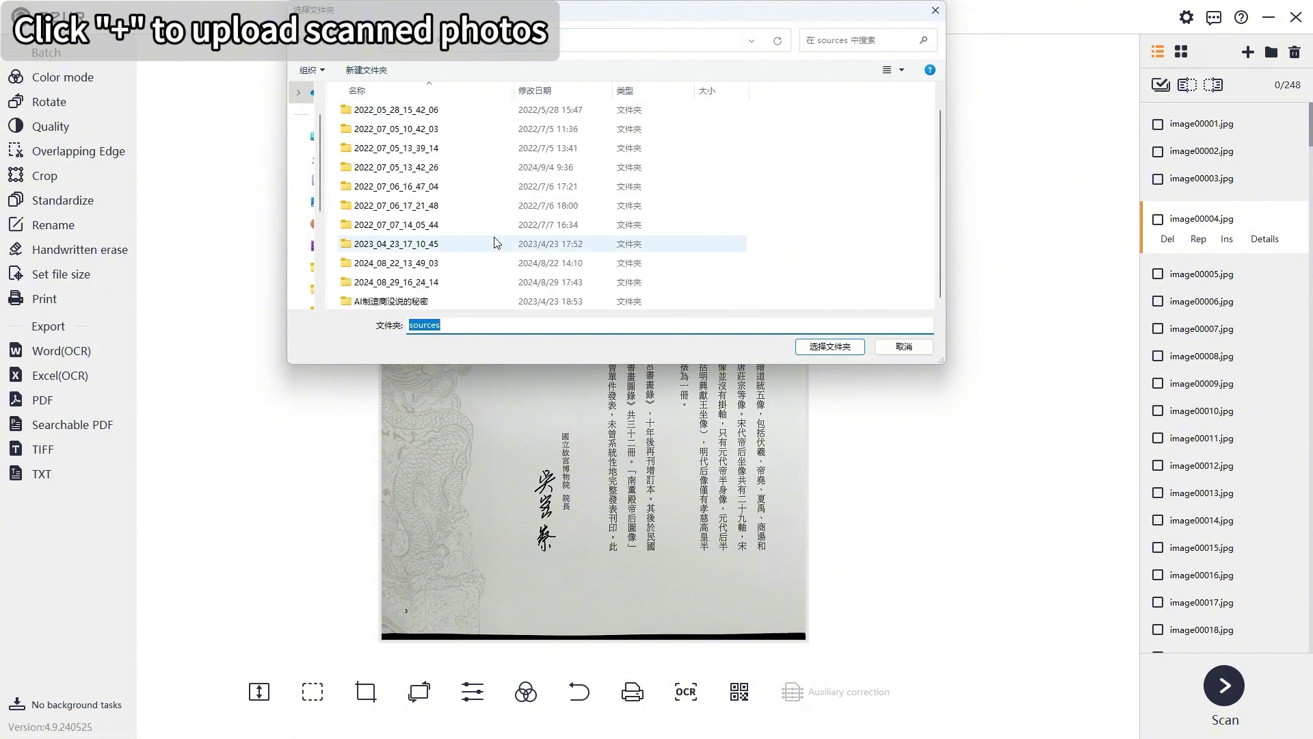
left_click(475, 282)
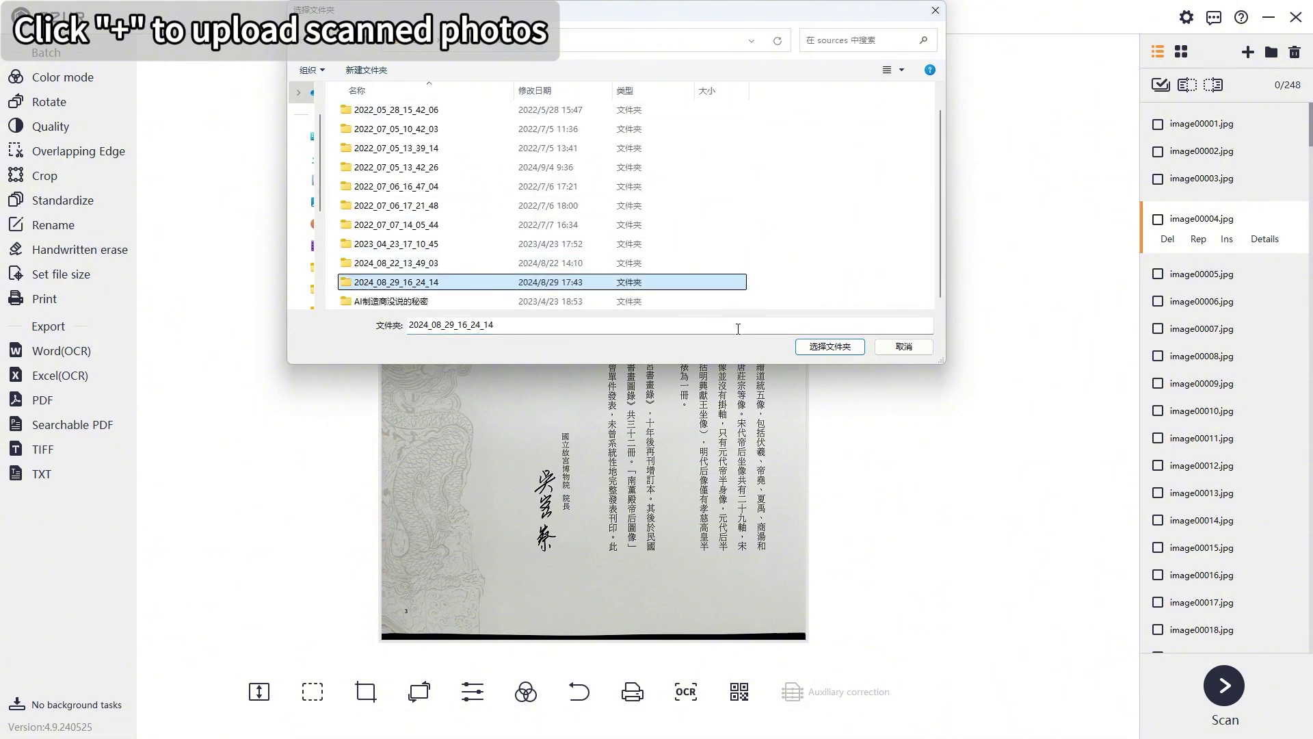
left_click(853, 350)
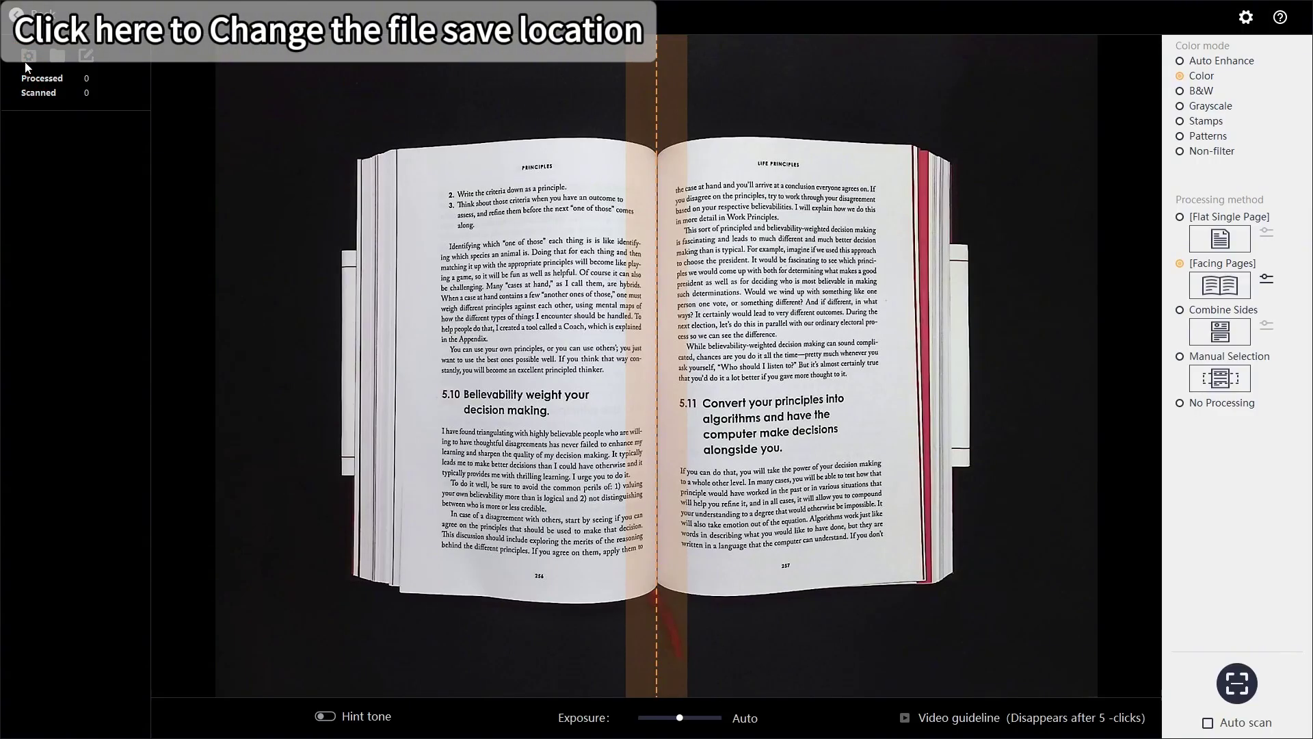
Set the save folder to CzurDoc and scan the open book as two facing-page images.
left_click(29, 55)
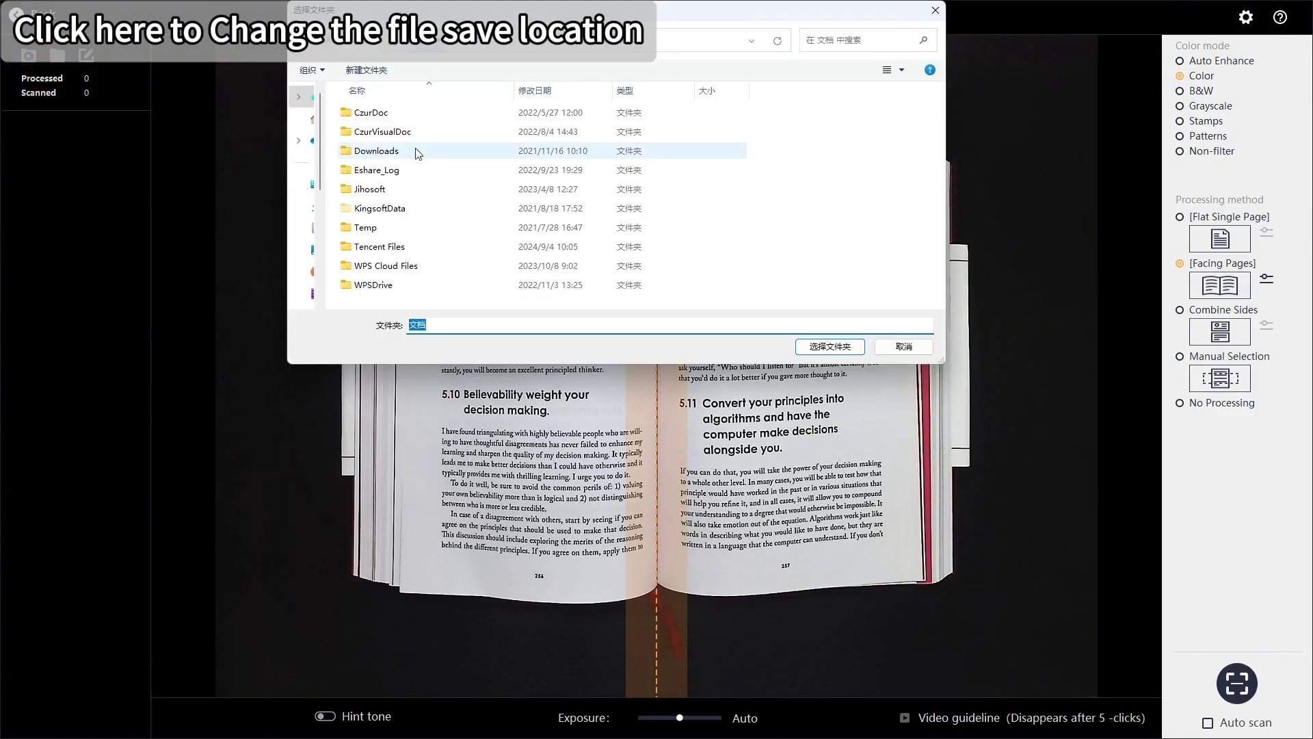
double_click(415, 115)
left_click(829, 346)
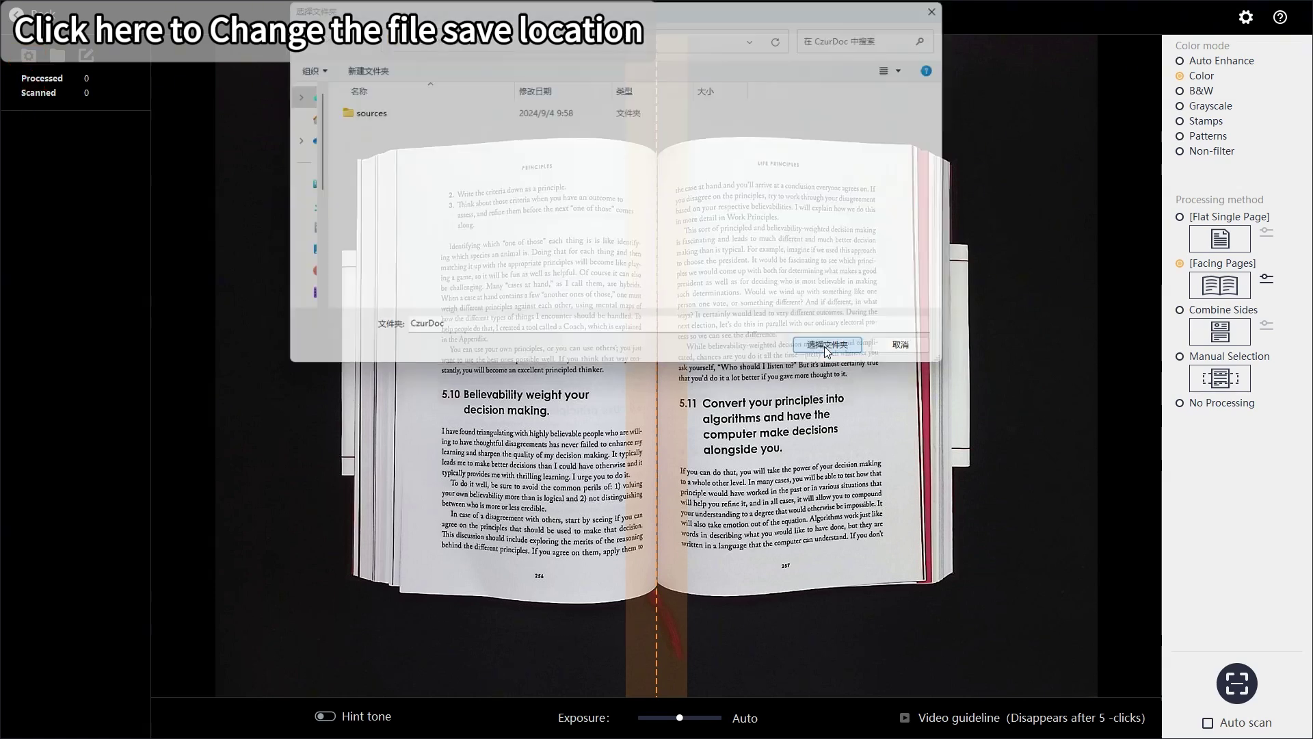
left_click(1244, 692)
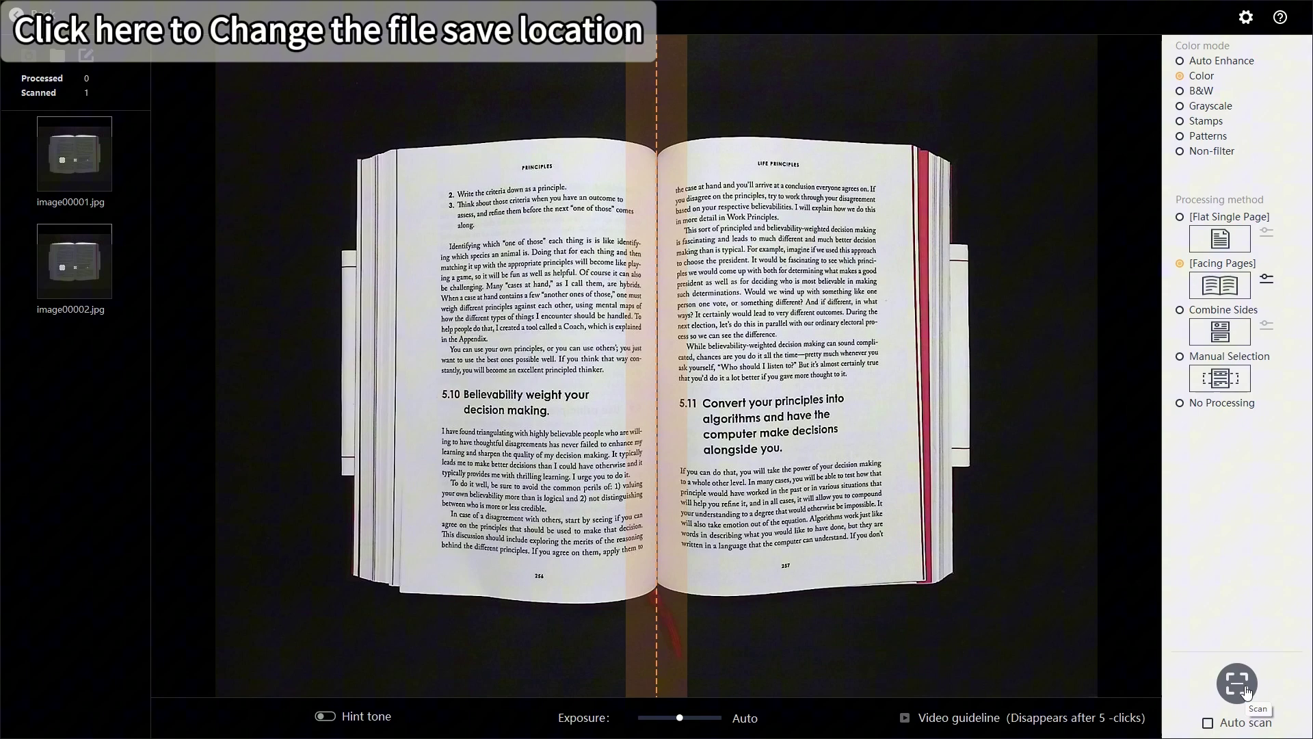